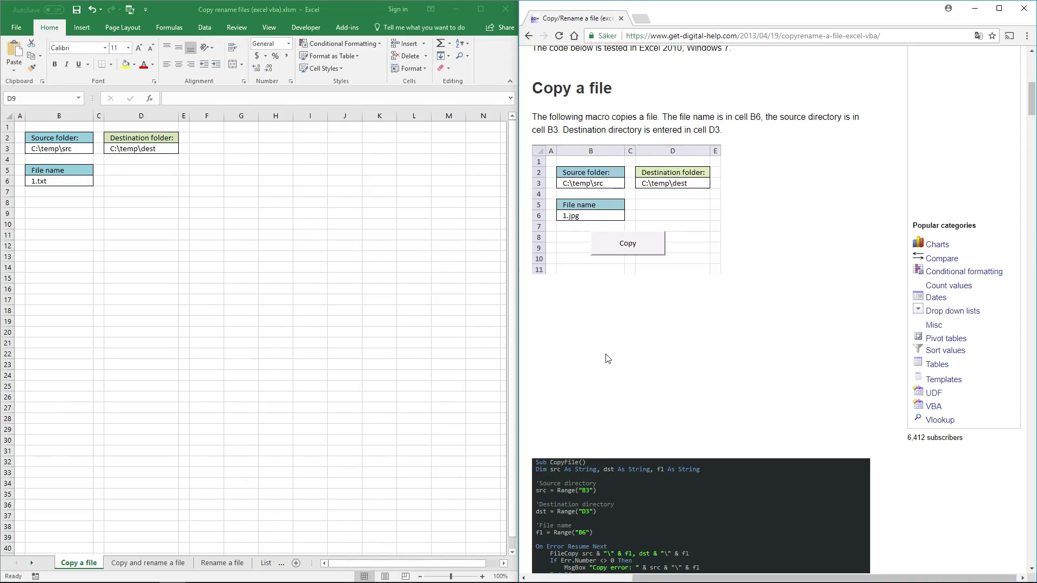
- Review the source folder C:\temp\src, destination C:\temp\dest and file name 1.txt cells
{"action": "left_click", "coordinate": [118, 181]}
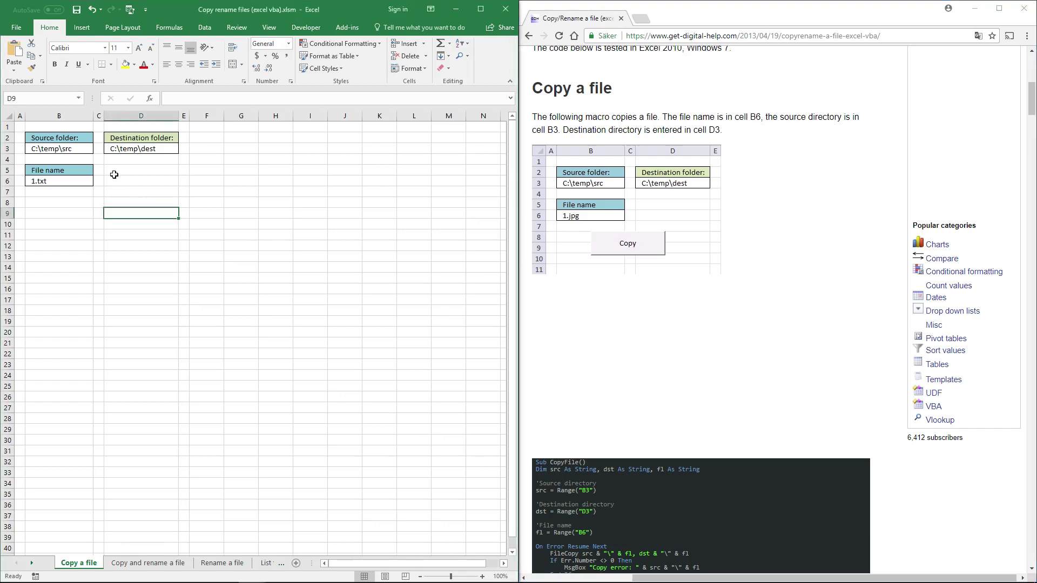
{"action": "left_click", "coordinate": [72, 149]}
{"action": "left_click", "coordinate": [117, 148]}
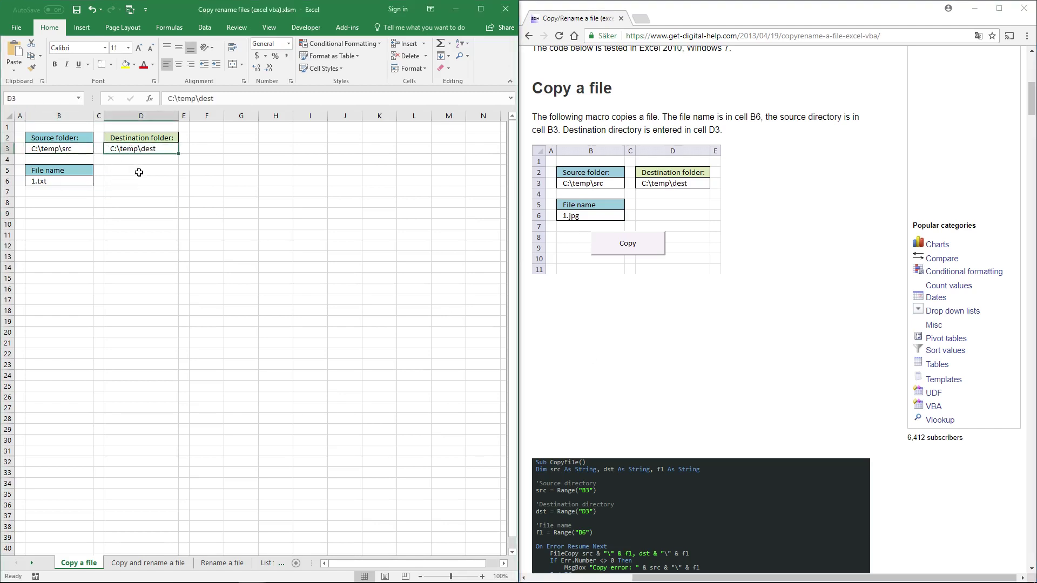
{"action": "left_click", "coordinate": [80, 181]}
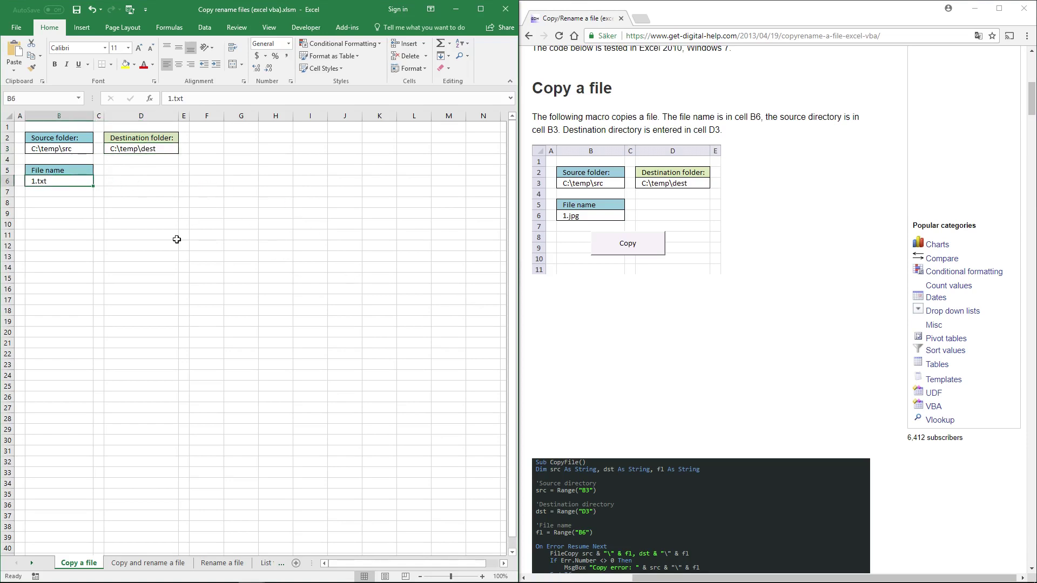
- Select the entire CopyFile macro code block in the web article
{"action": "left_click", "coordinate": [654, 357]}
{"action": "scroll", "coordinate": [657, 364], "scroll_direction": "down", "scroll_amount": 2}
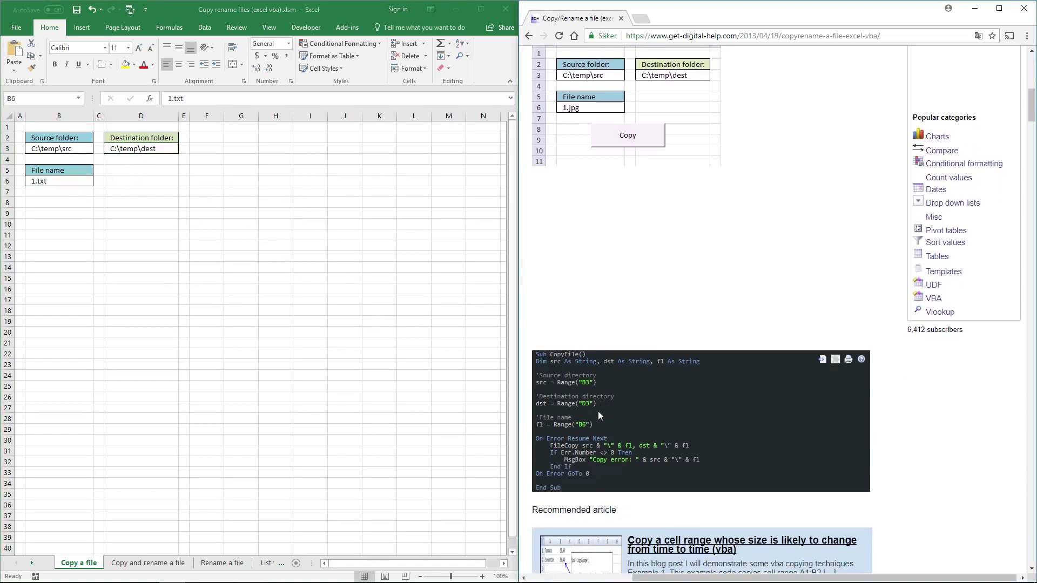
{"action": "left_click_drag", "start_coordinate": [567, 491], "coordinate": [536, 361]}
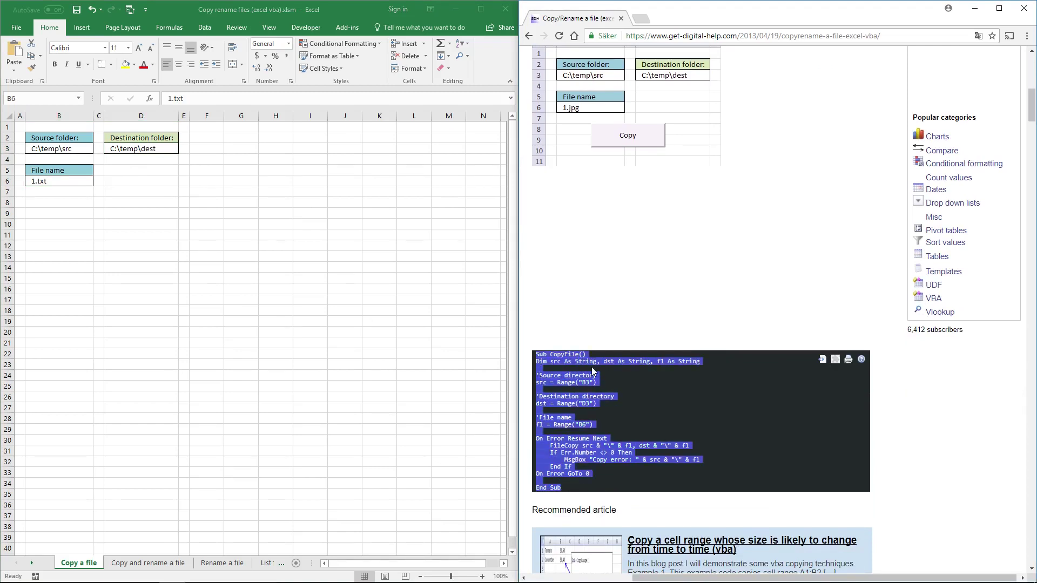
{"action": "left_click", "coordinate": [345, 12]}
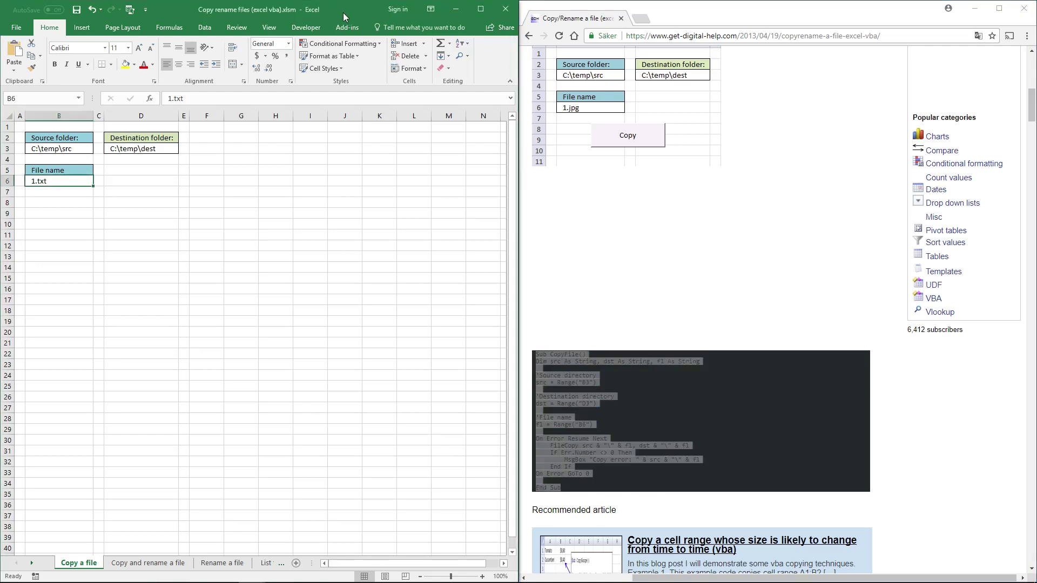
{"action": "left_click", "coordinate": [305, 27]}
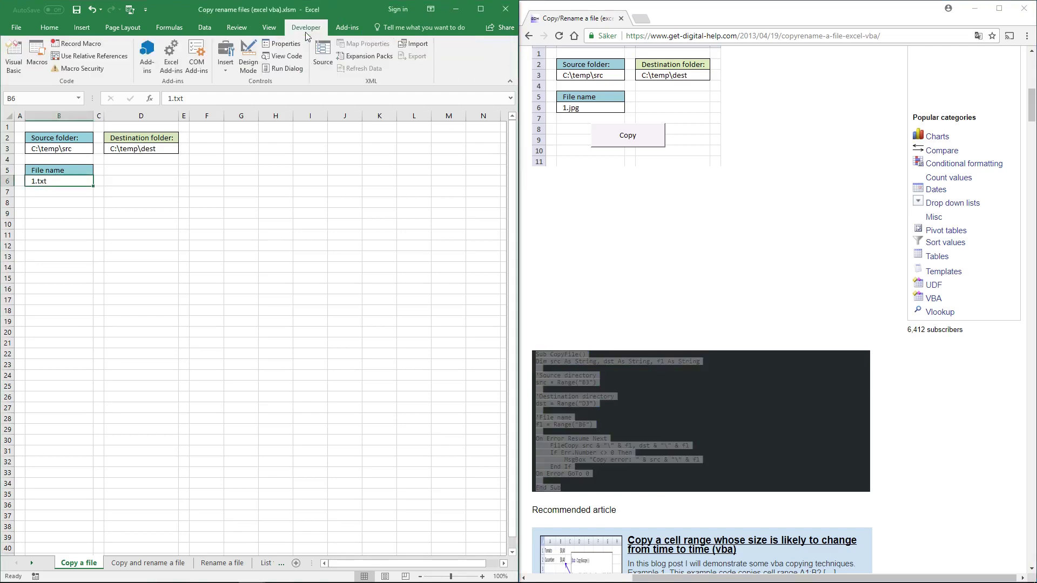
- Open the VBA editor and insert a new Module2 into the Copy rename files project
{"action": "left_click", "coordinate": [24, 60]}
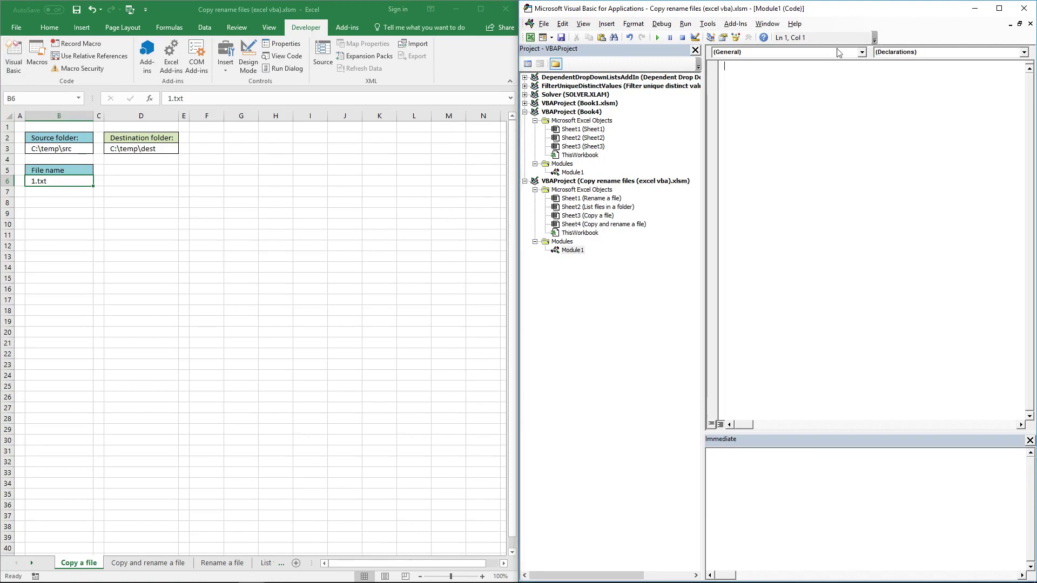
{"action": "right_click", "coordinate": [604, 182]}
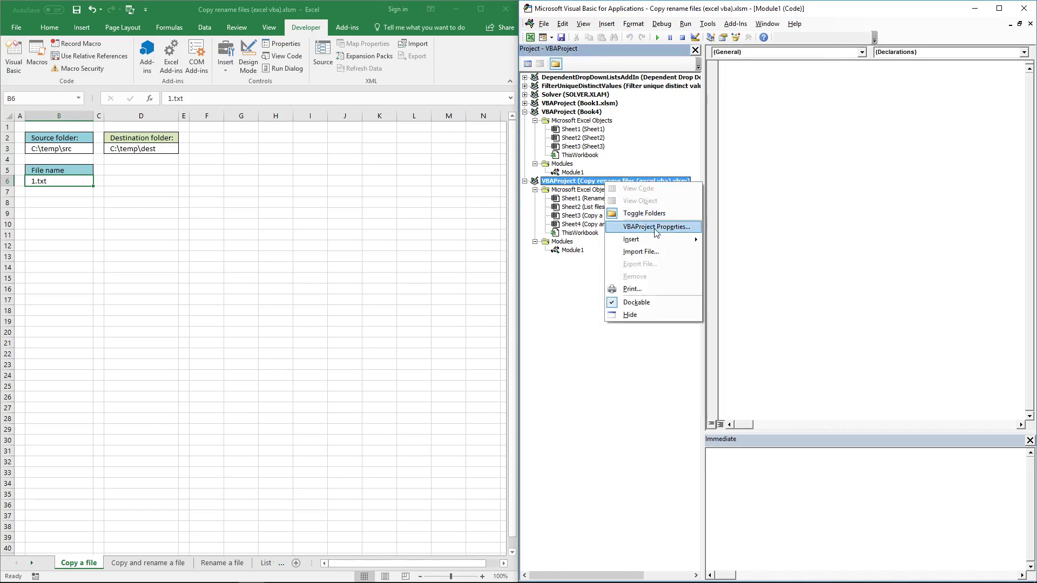
{"action": "mouse_move", "coordinate": [656, 238]}
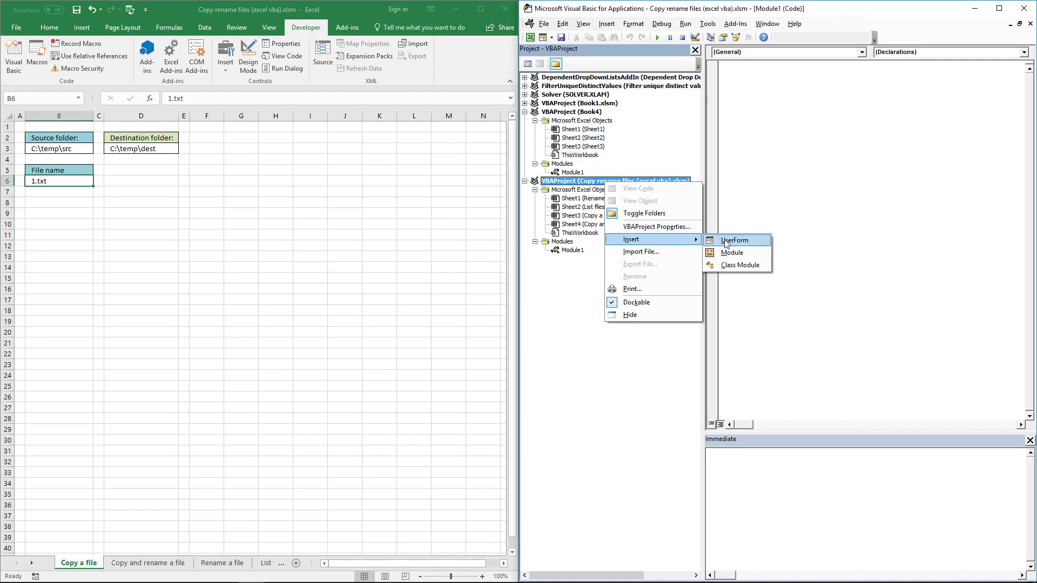
{"action": "left_click", "coordinate": [737, 256]}
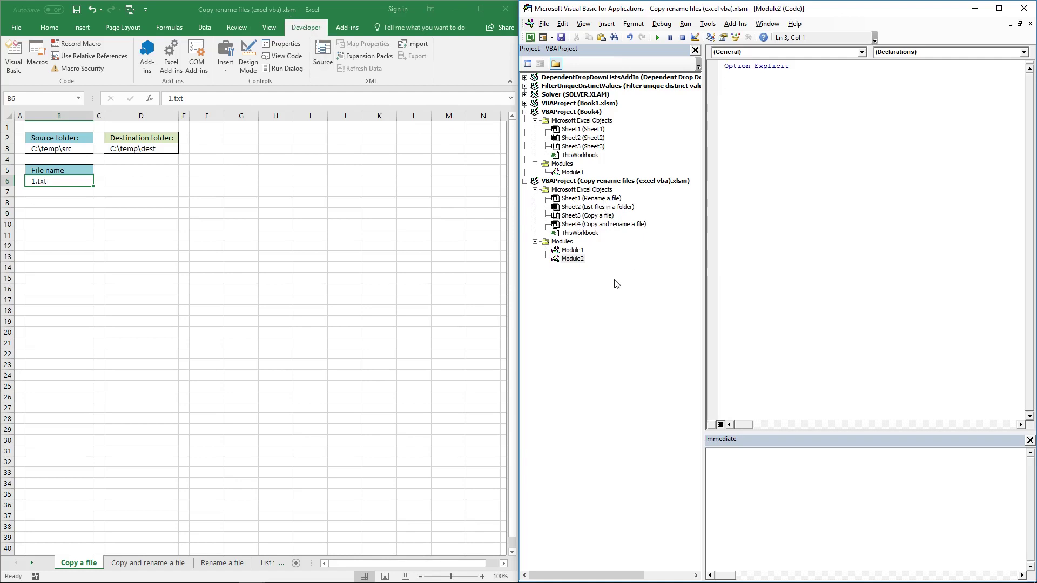
- Replace Module2's Option Explicit line with the pasted CopyFile macro, then minimize the editor
{"action": "left_click_drag", "start_coordinate": [777, 184], "coordinate": [727, 66]}
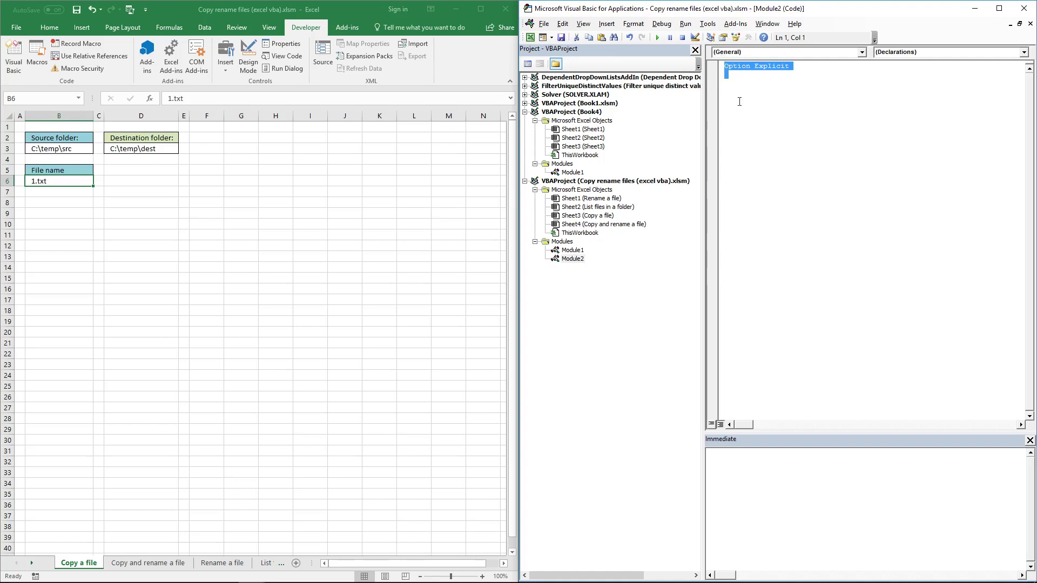
{"action": "key", "text": "Delete"}
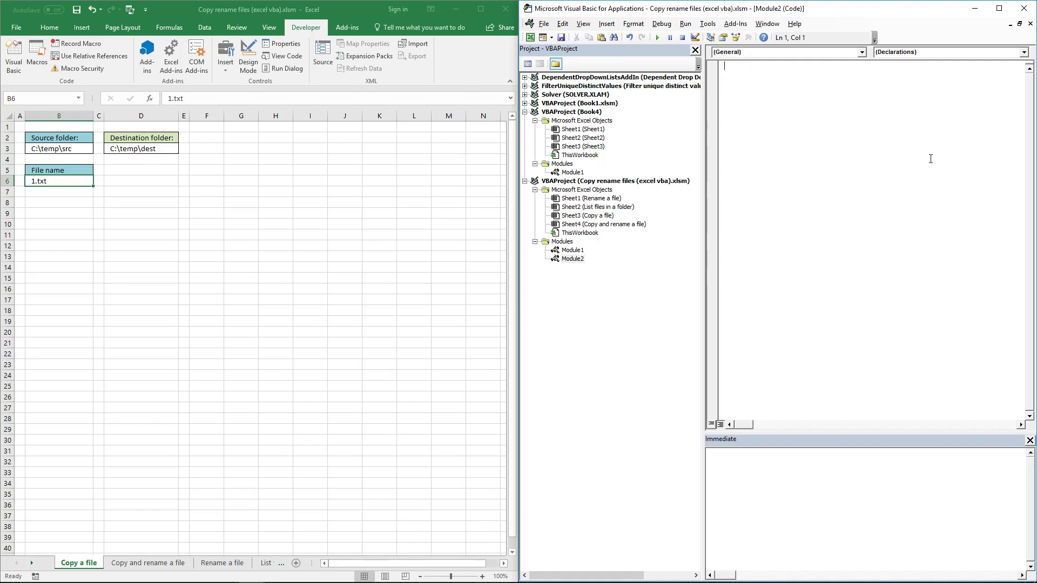
{"action": "key", "text": "ctrl+v"}
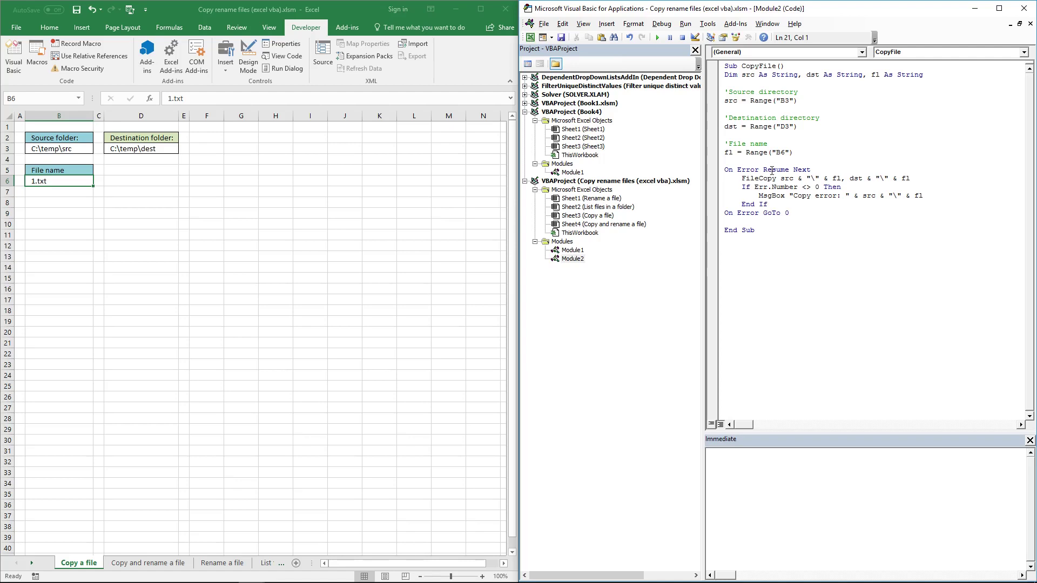
{"action": "left_click", "coordinate": [975, 8]}
{"action": "left_click", "coordinate": [975, 9]}
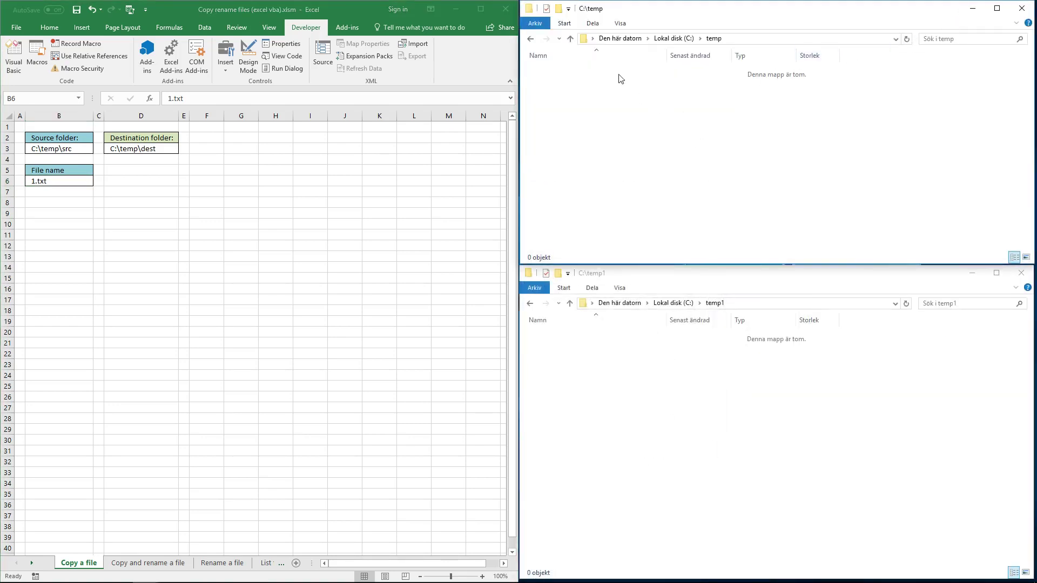
- Change the source folder in B3 from C:\temp\src to C:\temp
{"action": "left_click", "coordinate": [599, 13]}
{"action": "left_click", "coordinate": [81, 150]}
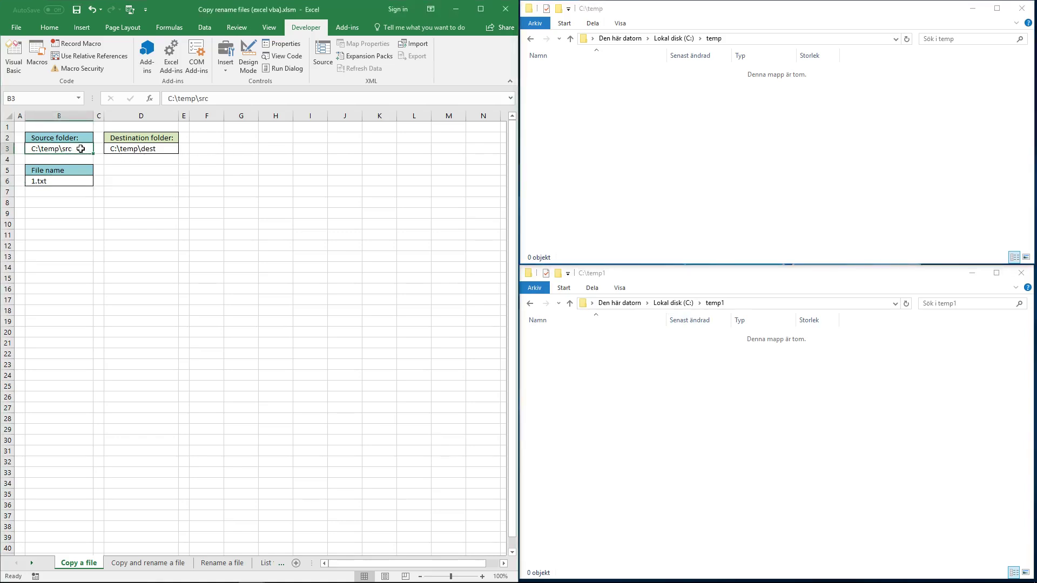
{"action": "left_click", "coordinate": [221, 96]}
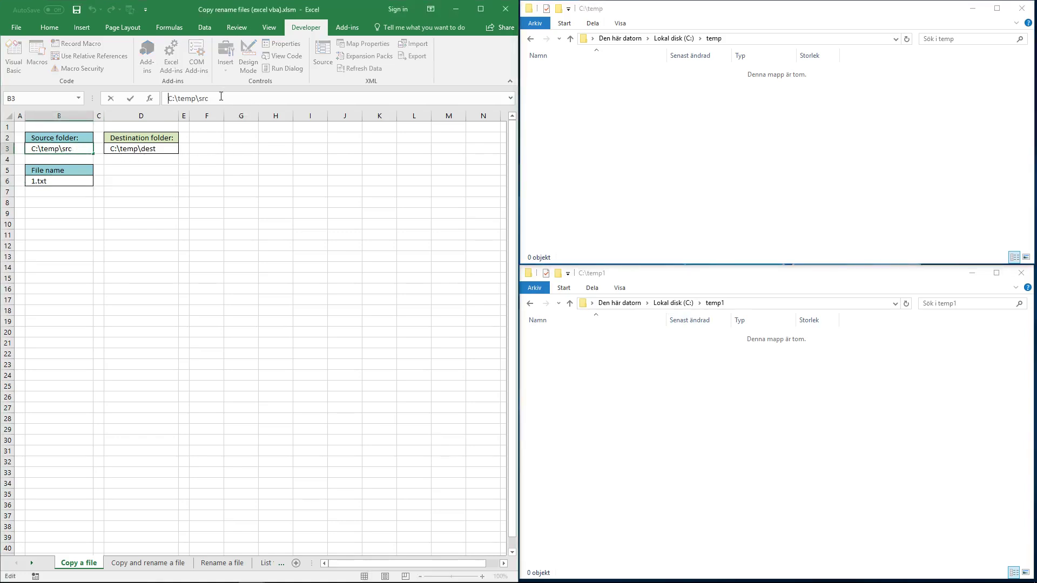
{"action": "key", "text": "BackSpace"}
{"action": "key", "text": "BackSpace"}
{"action": "key", "text": "BackSpace"}
- Change the destination folder in D3 from C:\temp\dest to C:\temp1
{"action": "left_click", "coordinate": [144, 149]}
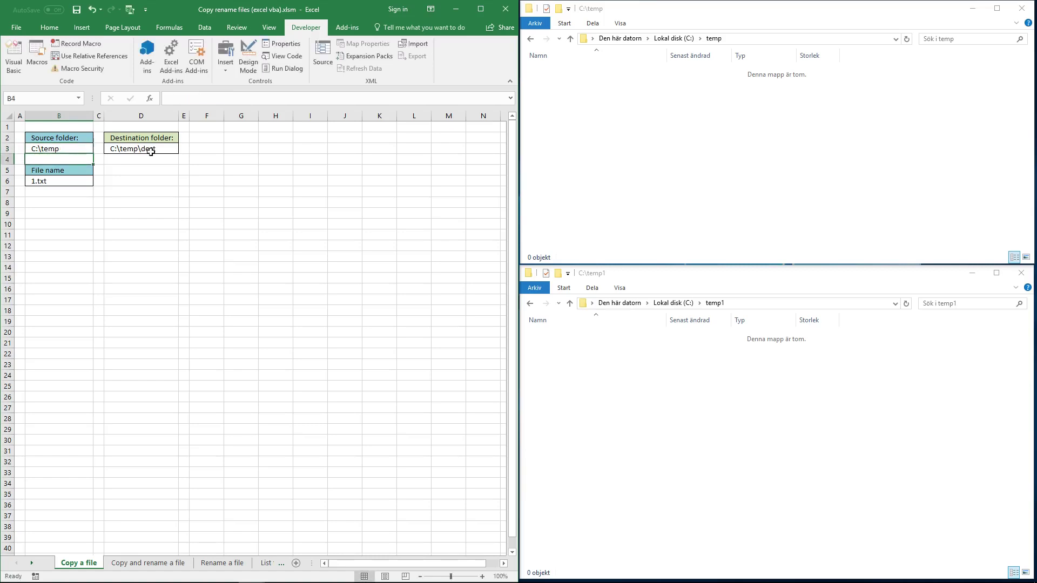
{"action": "left_click", "coordinate": [215, 98]}
{"action": "key", "text": "BackSpace"}
{"action": "key", "text": "BackSpace"}
{"action": "key", "text": "BackSpace"}
{"action": "key", "text": "BackSpace"}
{"action": "key", "text": "BackSpace"}
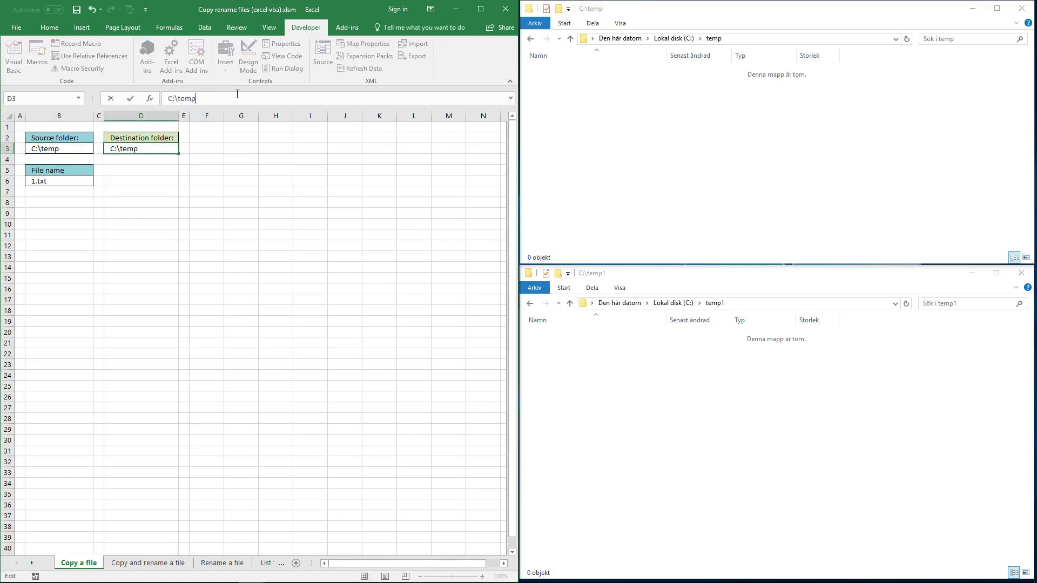
{"action": "type", "text": "1"}
{"action": "key", "text": "Return"}
{"action": "left_click", "coordinate": [208, 170]}
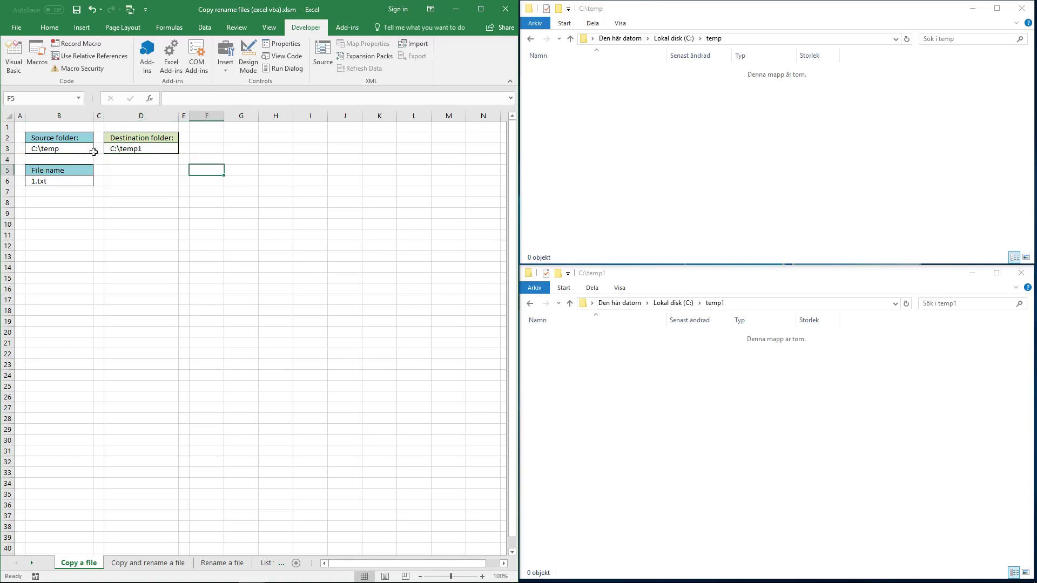
{"action": "left_click", "coordinate": [636, 120]}
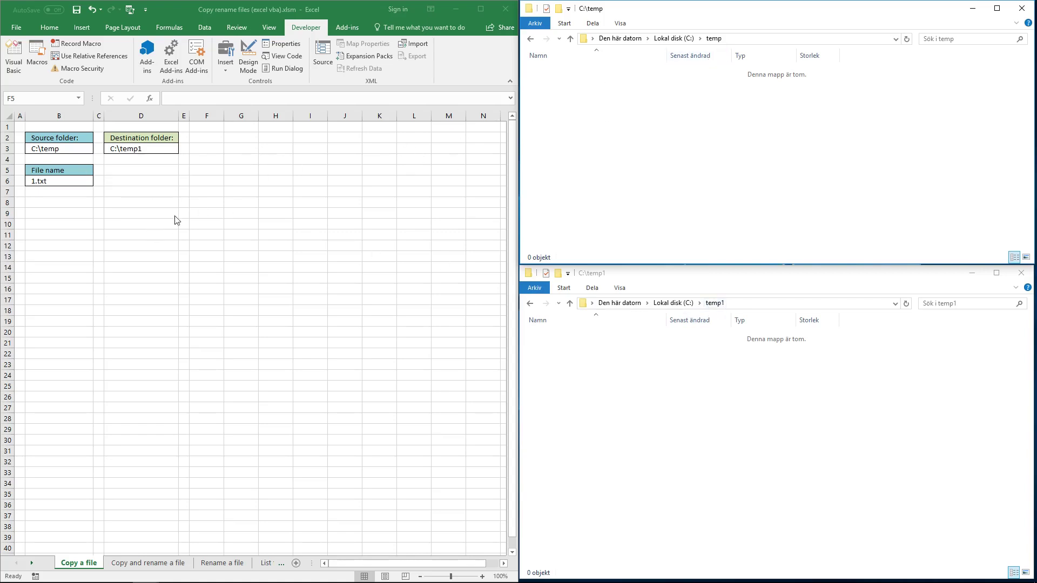
{"action": "key", "text": "alt+Tab"}
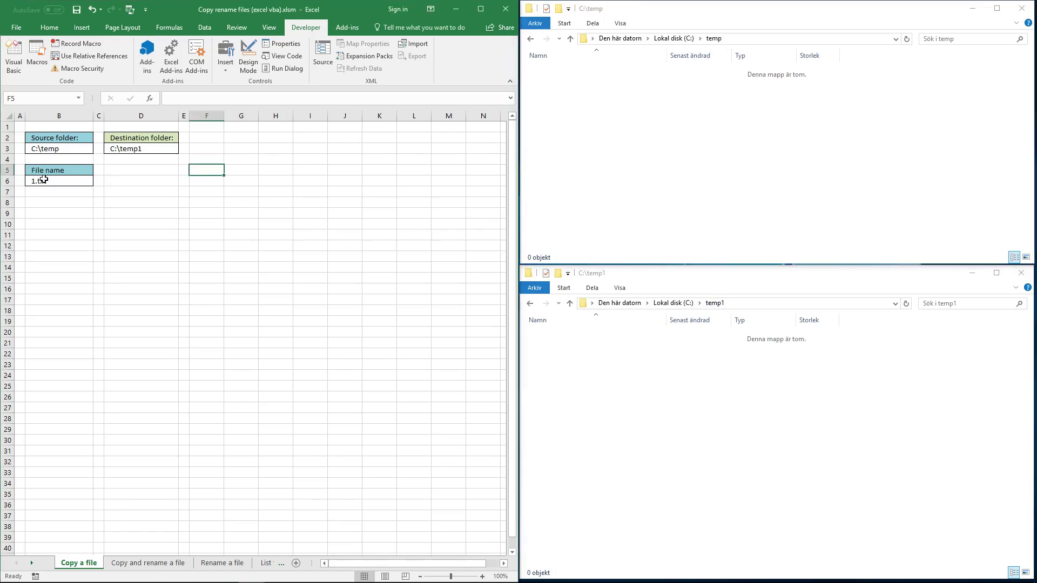
- Create a new text document named 1.txt in the C:\temp folder
{"action": "left_click", "coordinate": [50, 180]}
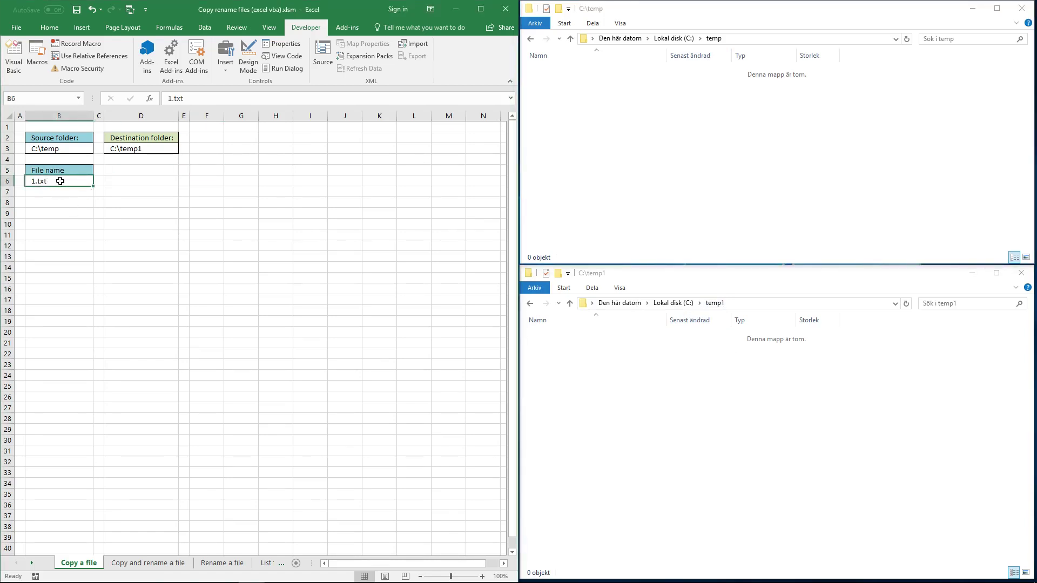
{"action": "right_click", "coordinate": [683, 139]}
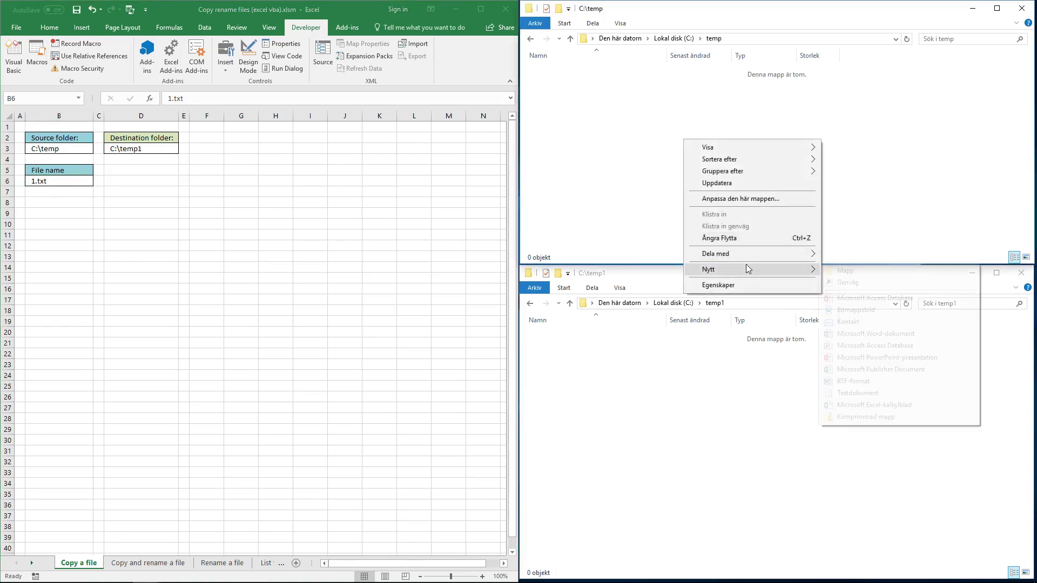
{"action": "mouse_move", "coordinate": [748, 269]}
{"action": "left_click", "coordinate": [879, 393]}
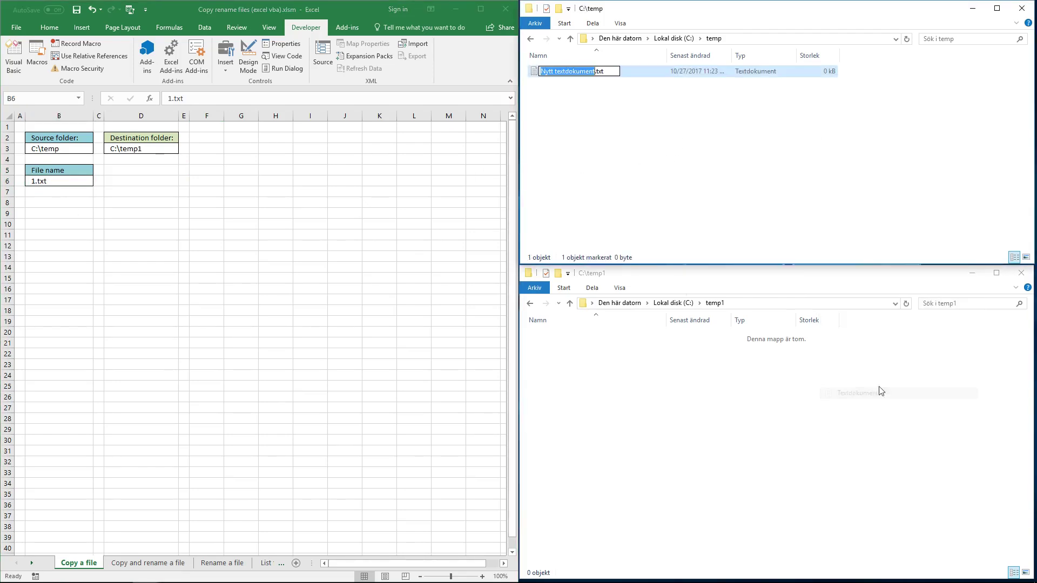
{"action": "type", "text": "1"}
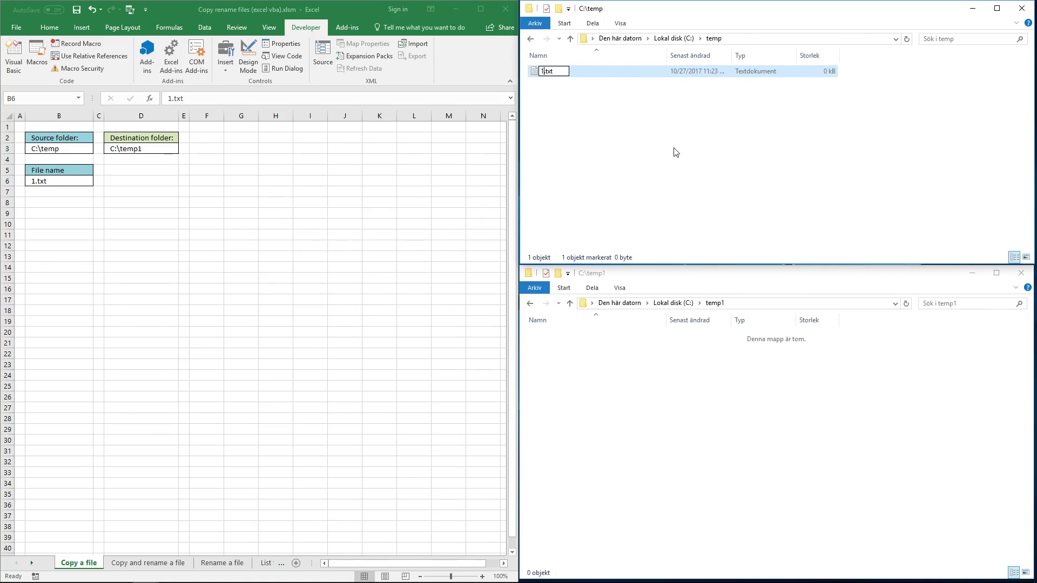
{"action": "key", "text": "Return"}
- Write some text into 1.txt in Notepad and save it
{"action": "left_click", "coordinate": [552, 74]}
{"action": "double_click", "coordinate": [553, 74]}
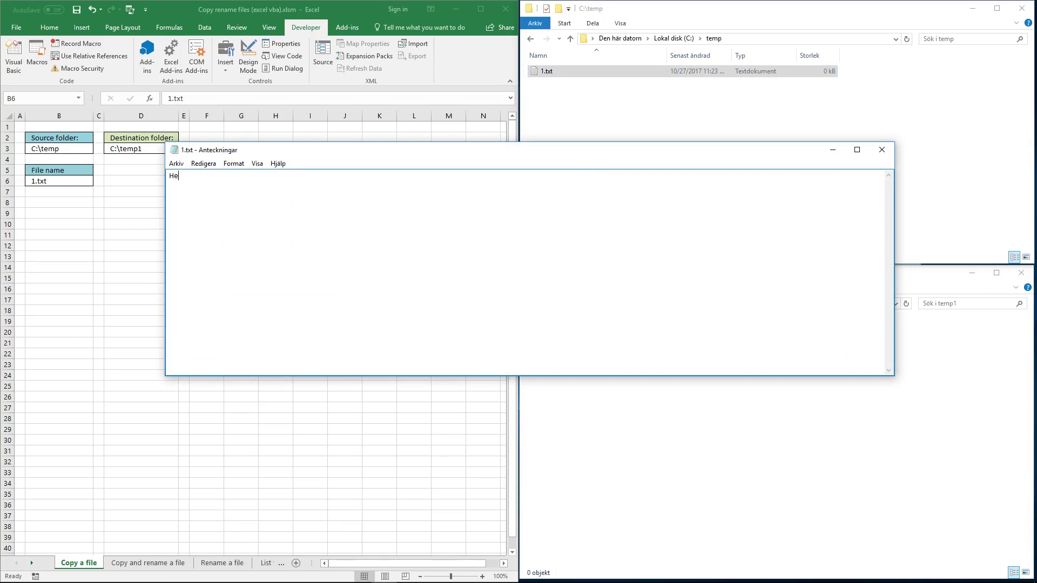
{"action": "left_click", "coordinate": [881, 150]}
{"action": "left_click", "coordinate": [505, 298]}
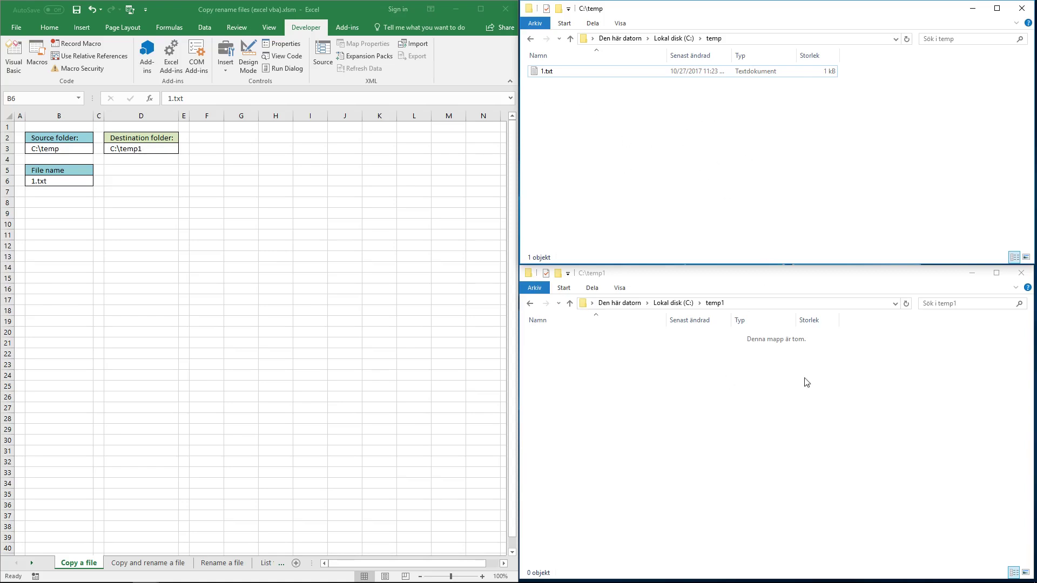
{"action": "left_click", "coordinate": [42, 61]}
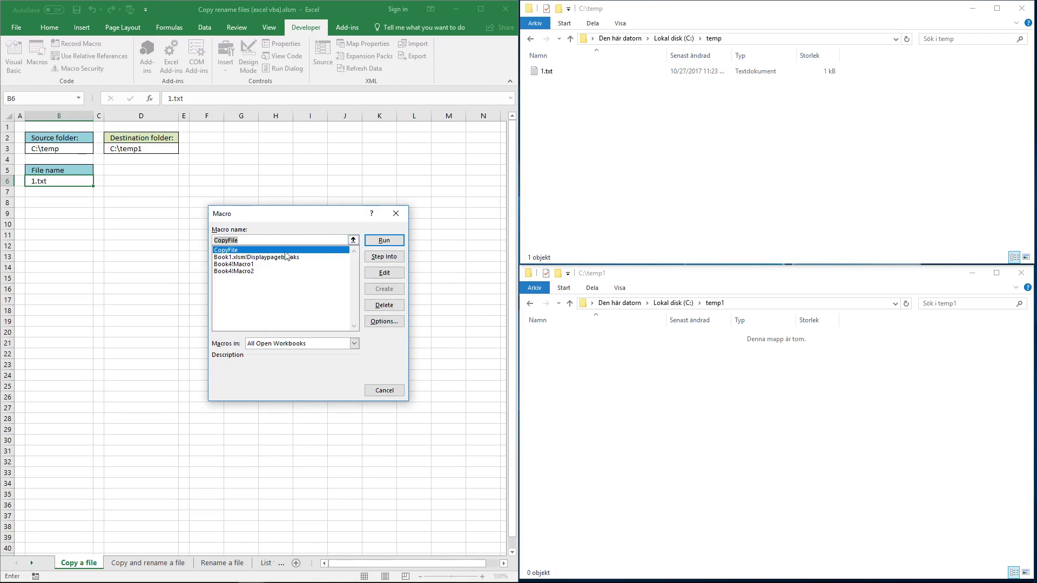
- Run the CopyFile macro and confirm the copied 1.txt in C:\temp1 reads Hello
{"action": "left_click", "coordinate": [384, 241]}
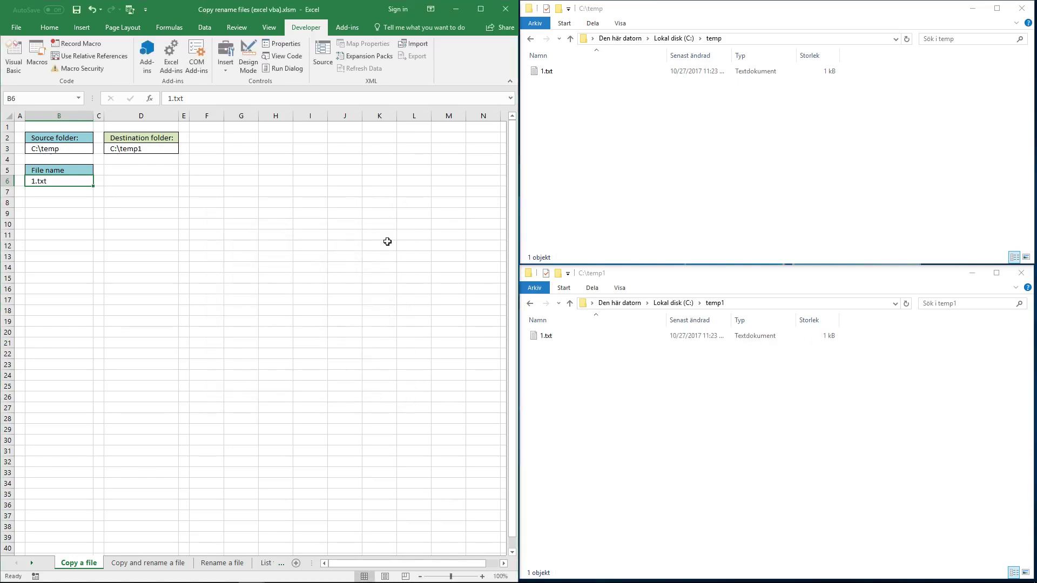
{"action": "double_click", "coordinate": [555, 339]}
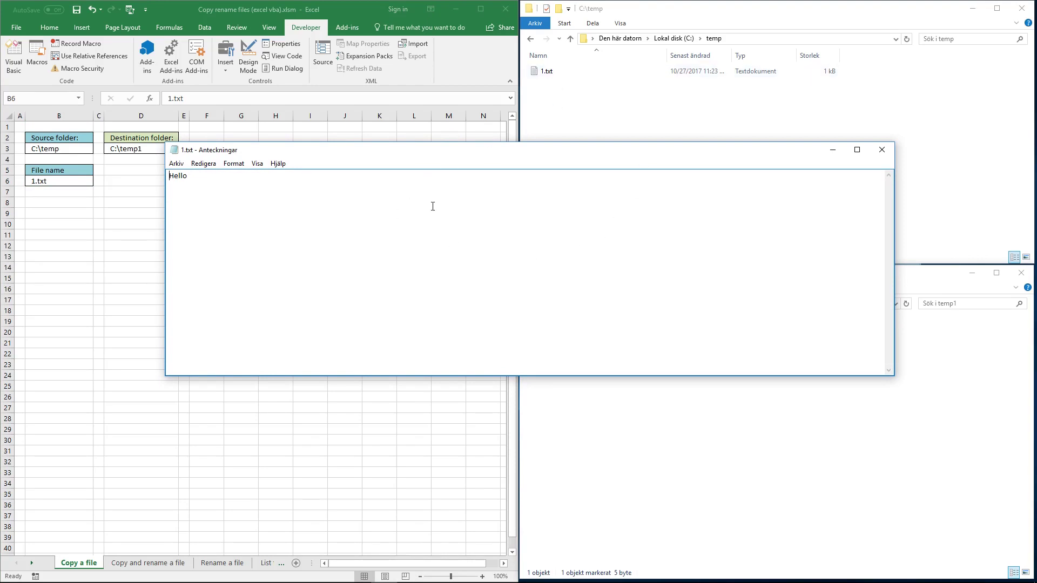
{"action": "left_click", "coordinate": [881, 150]}
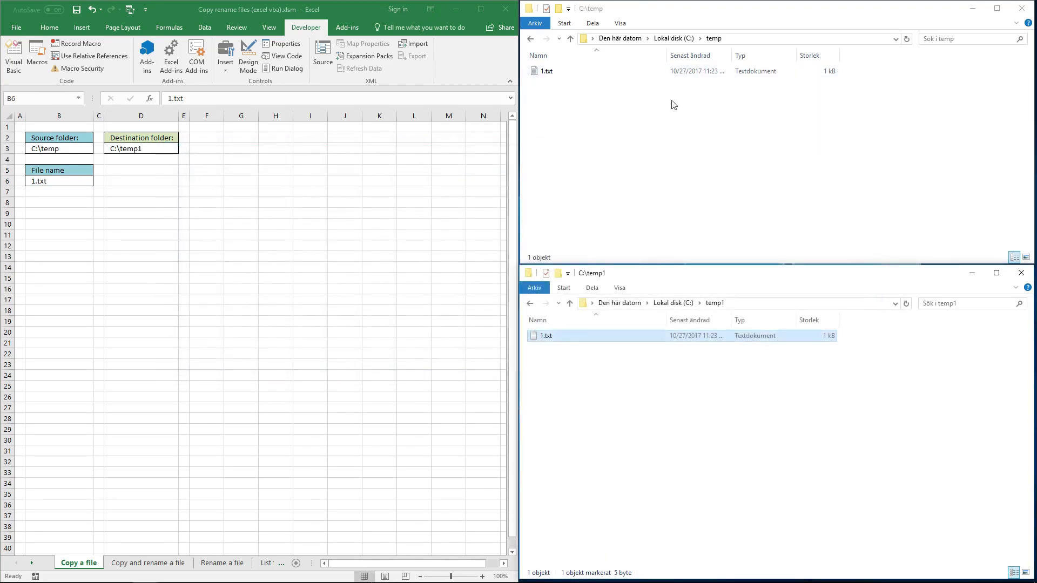
{"action": "left_click", "coordinate": [554, 79]}
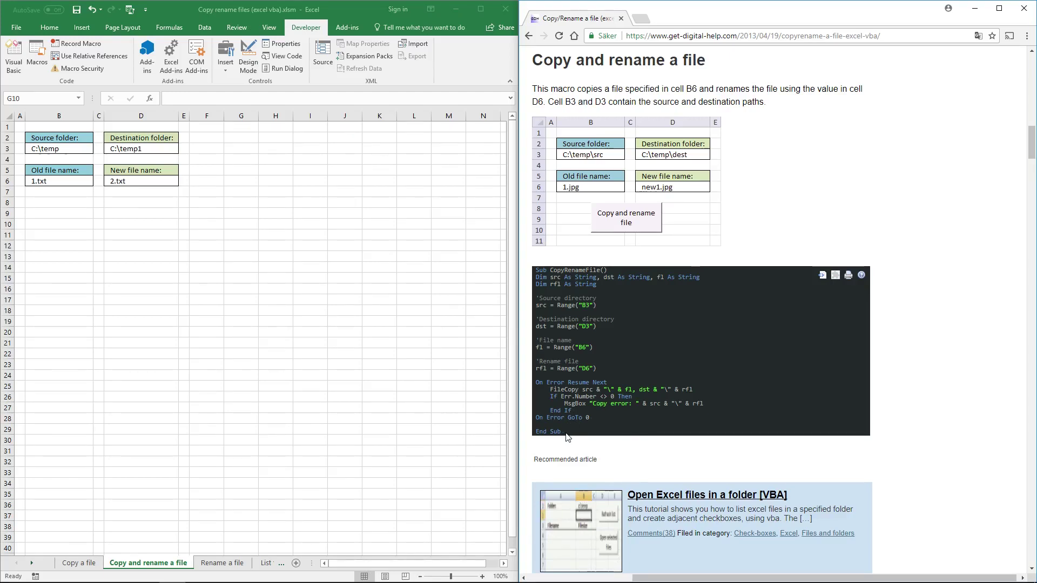
- Copy the CopyRenameFile code from the article and paste it below CopyFile in Module2
{"action": "left_click_drag", "start_coordinate": [566, 435], "coordinate": [533, 270]}
{"action": "key", "text": "ctrl+c"}
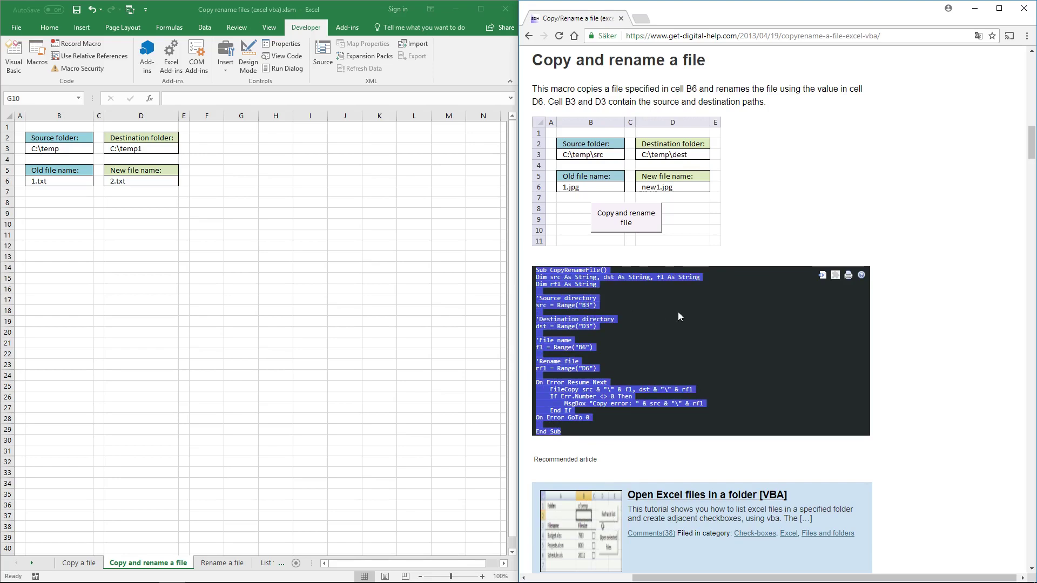
{"action": "left_click", "coordinate": [14, 51]}
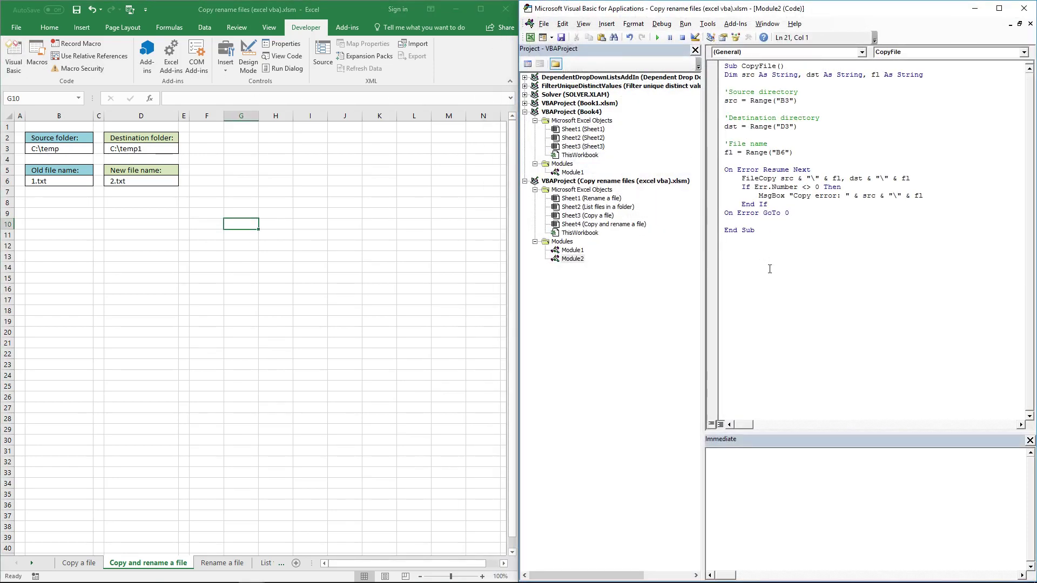
{"action": "key", "text": "Return"}
{"action": "key", "text": "ctrl+v"}
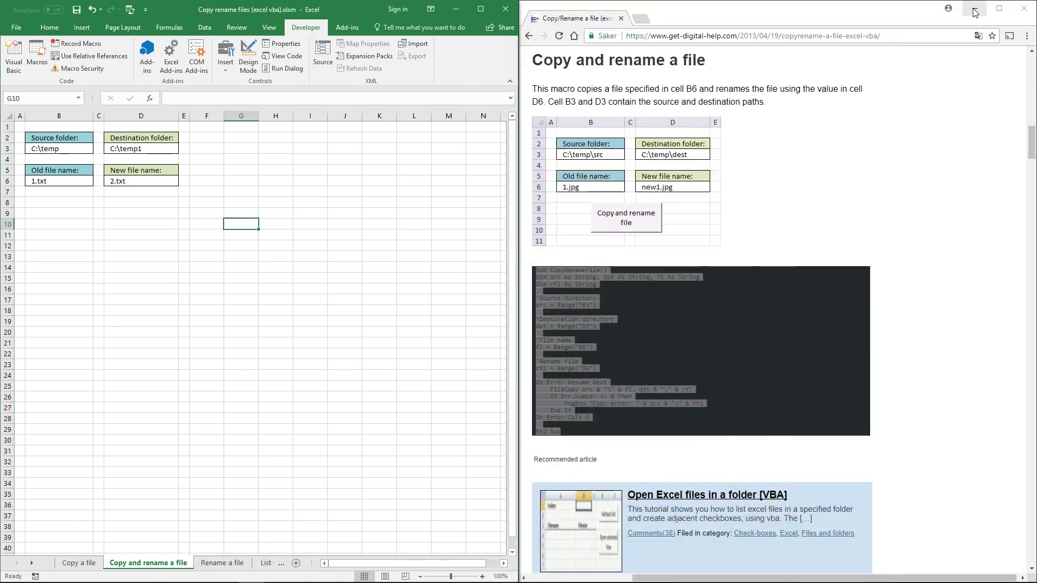
- Compare cells B3, B6 and D3 against 1.txt in the C:\temp and C:\temp1 windows
{"action": "left_click", "coordinate": [975, 11]}
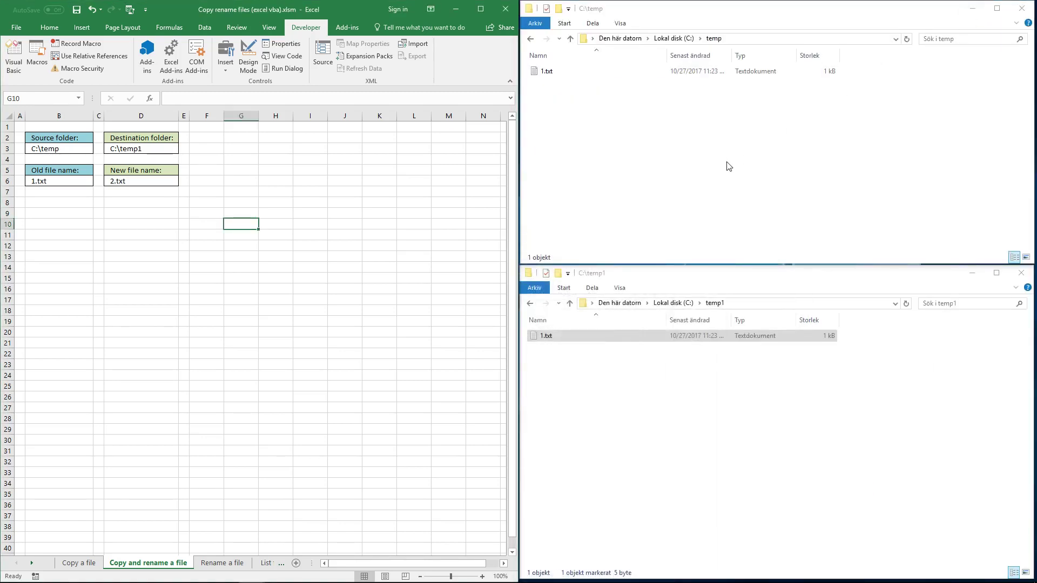
{"action": "left_click", "coordinate": [57, 150]}
{"action": "left_click", "coordinate": [59, 181]}
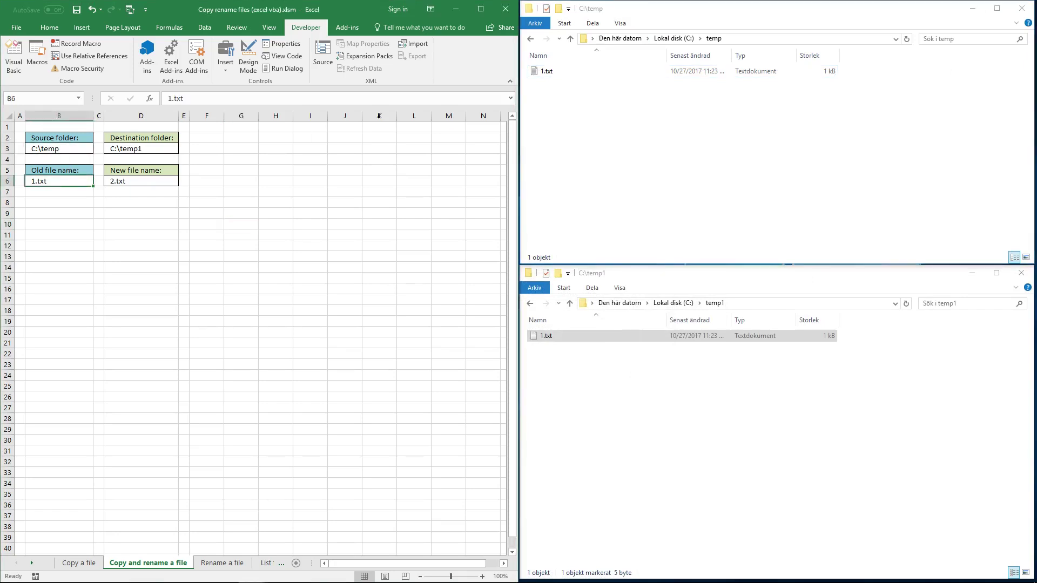
{"action": "left_click", "coordinate": [546, 70]}
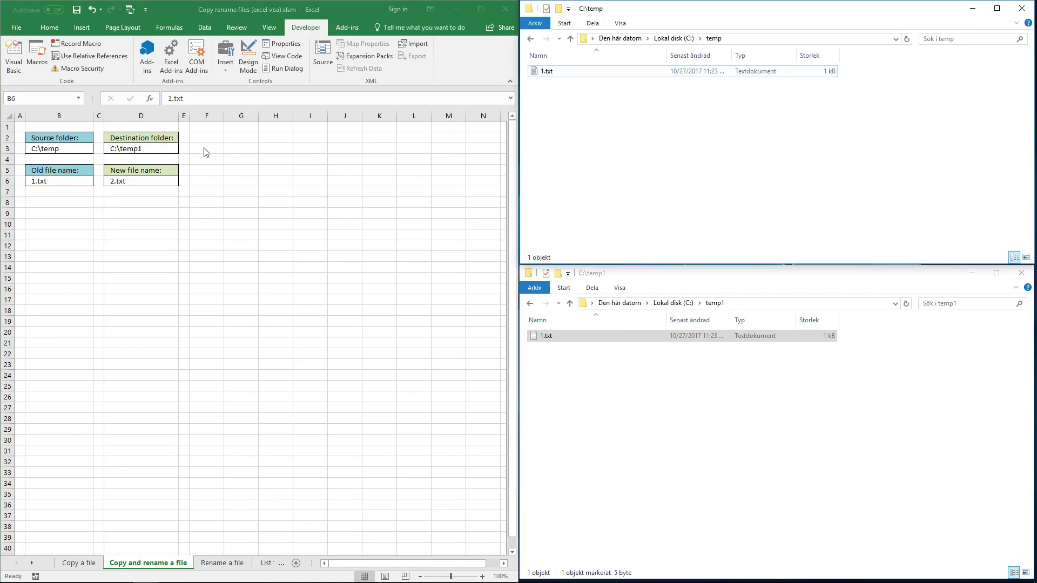
{"action": "left_click", "coordinate": [153, 149]}
{"action": "left_click", "coordinate": [580, 390]}
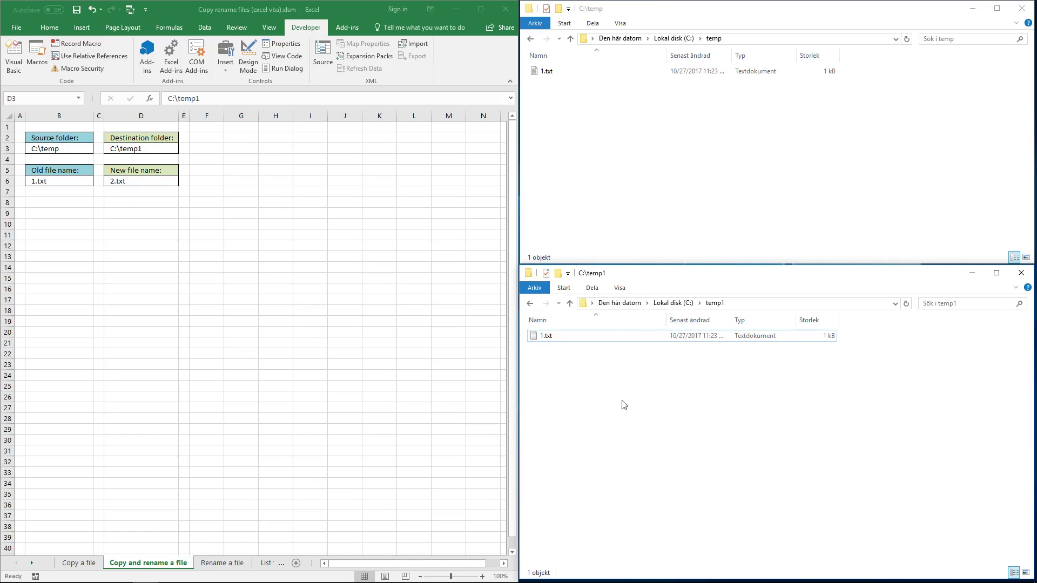
- Run the CopyRenameFile macro from the Macros list
{"action": "left_click", "coordinate": [38, 53]}
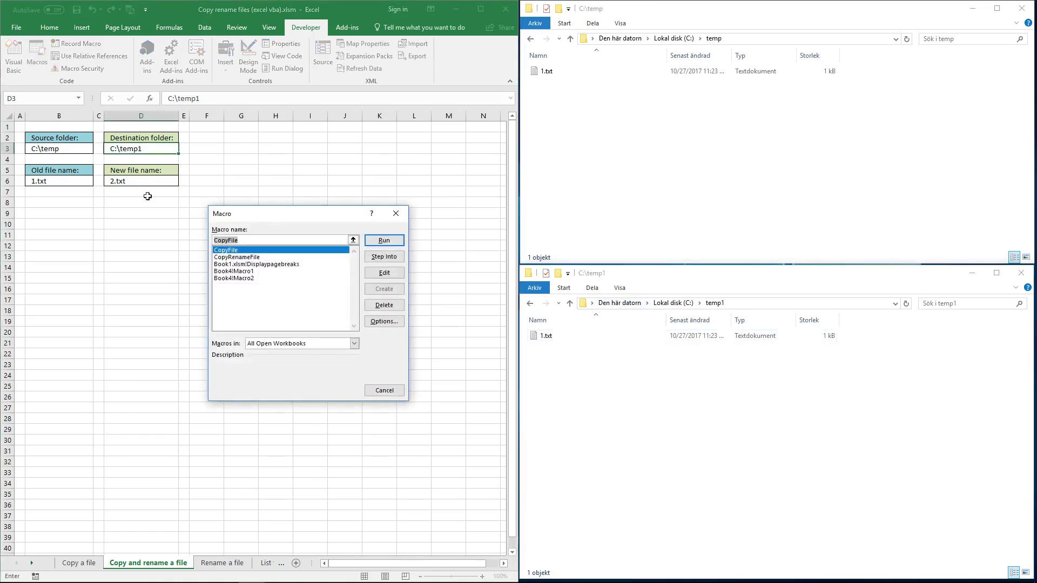
{"action": "left_click", "coordinate": [241, 257]}
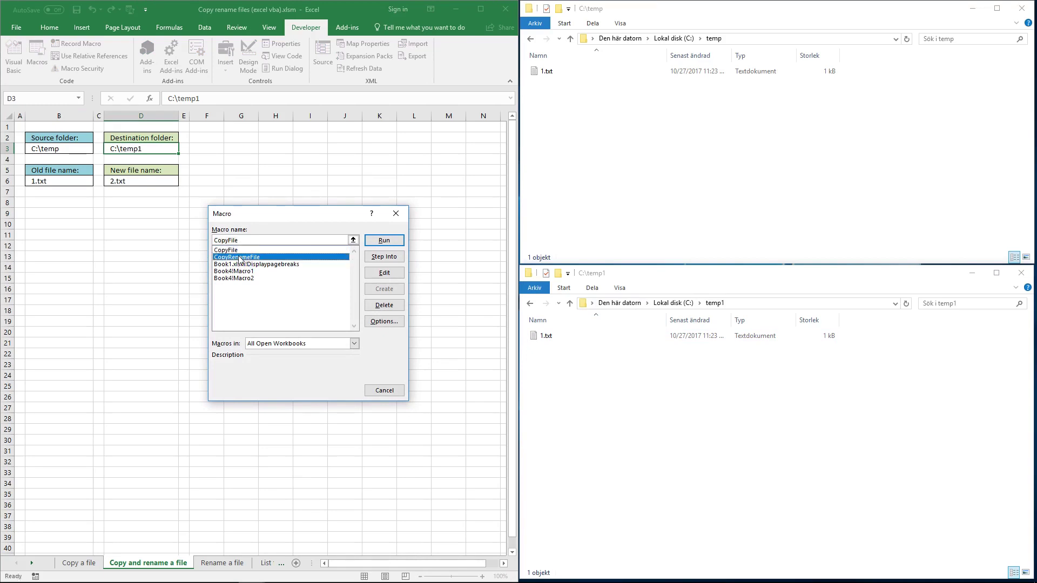
{"action": "left_click", "coordinate": [385, 242]}
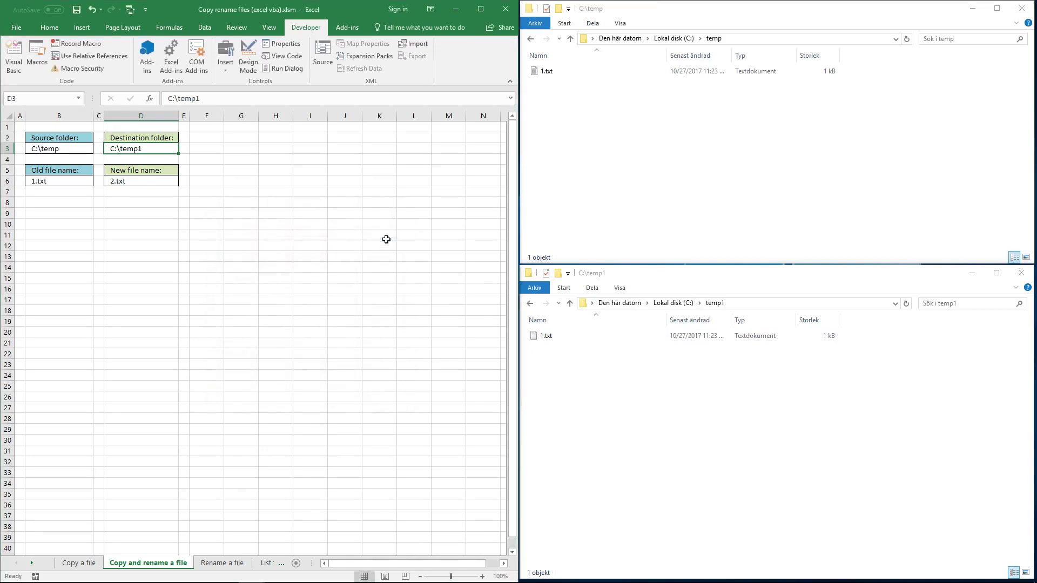
- Open the new 2.txt in C:\temp1 to confirm it reads Hello, then close it
{"action": "left_click", "coordinate": [571, 374]}
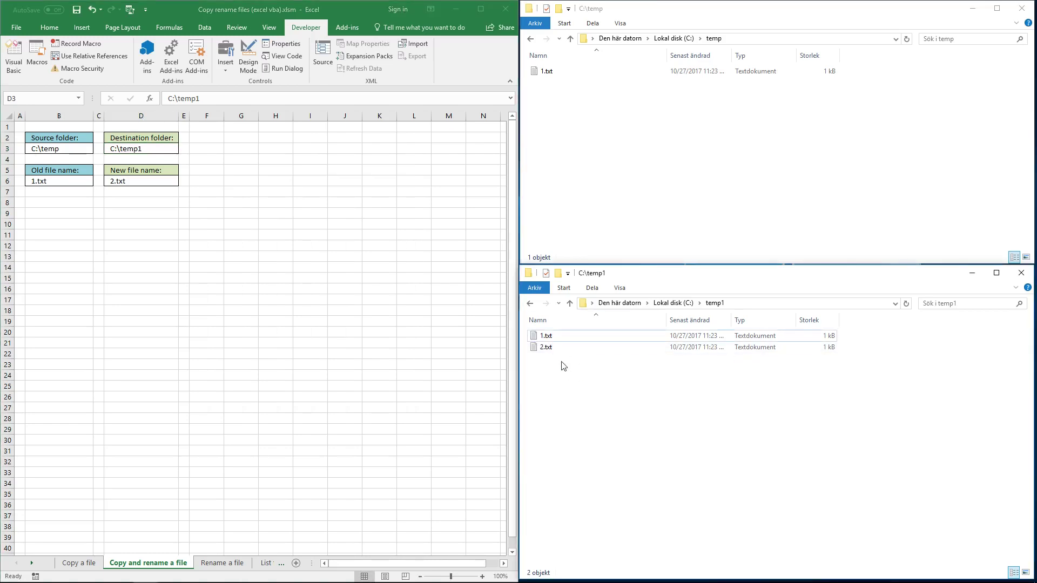
{"action": "left_click", "coordinate": [550, 347]}
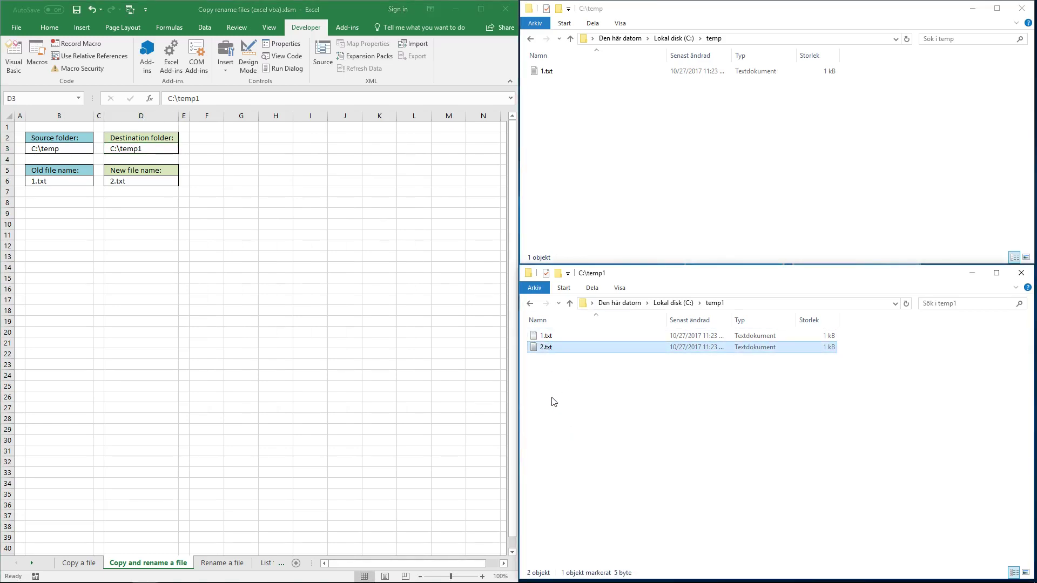
{"action": "double_click", "coordinate": [546, 347]}
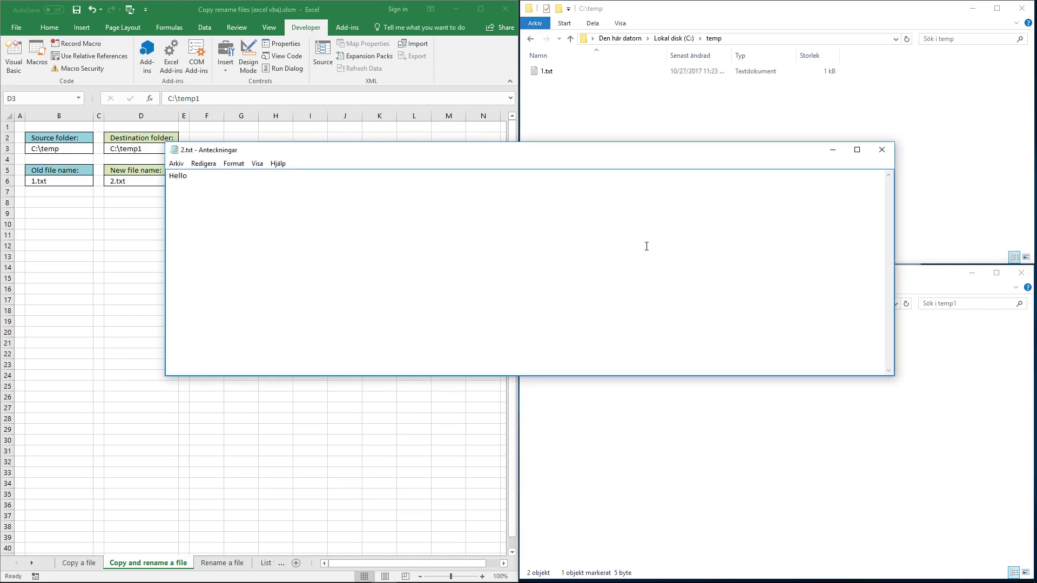
{"action": "left_click", "coordinate": [881, 150]}
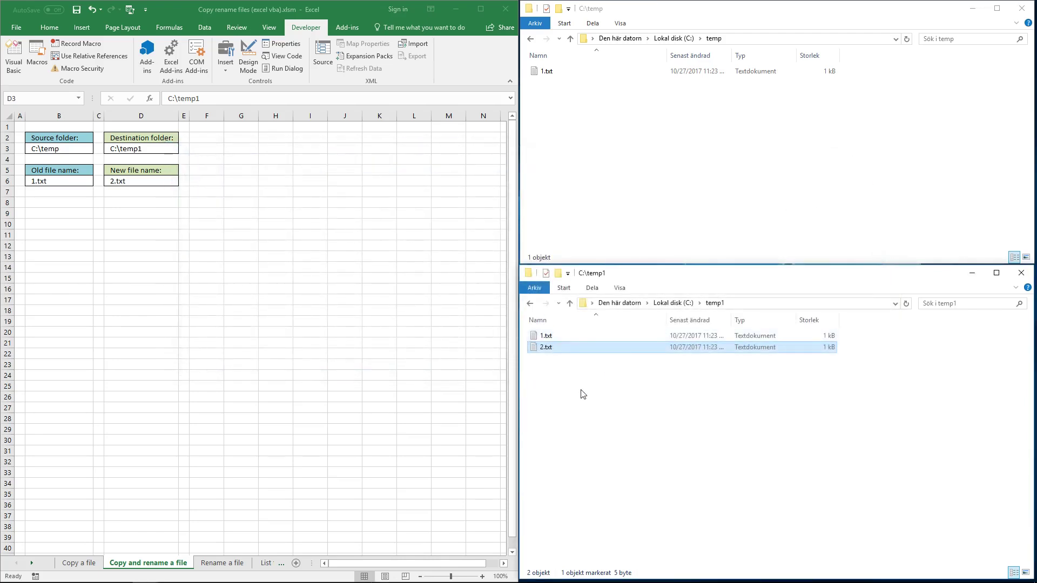
{"action": "left_click", "coordinate": [556, 73]}
{"action": "left_click", "coordinate": [568, 372]}
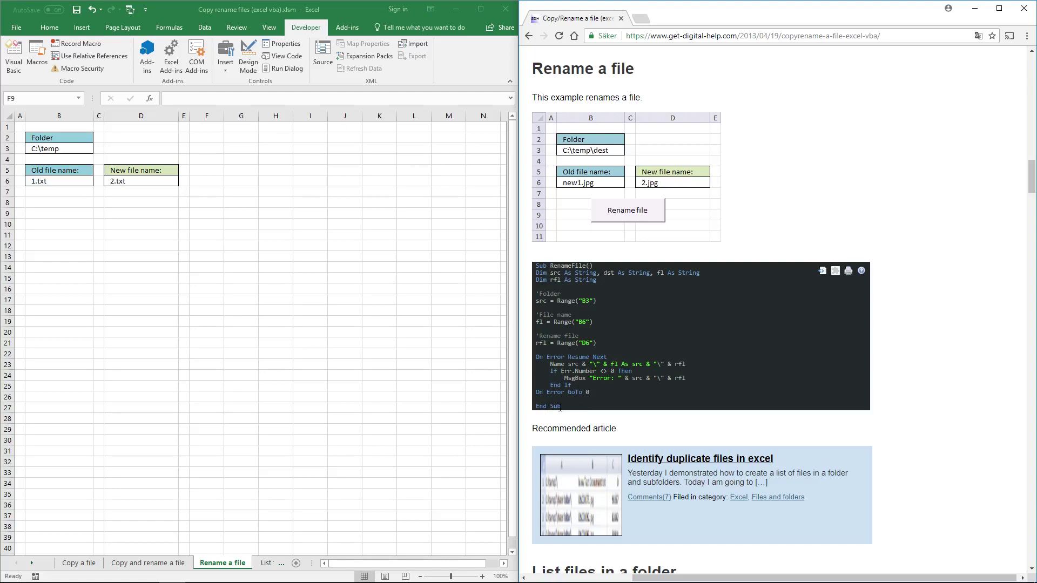
- Copy the RenameFile code from the article and paste it below CopyRenameFile in Module2
{"action": "left_click_drag", "start_coordinate": [562, 409], "coordinate": [537, 264]}
{"action": "key", "text": "ctrl+c"}
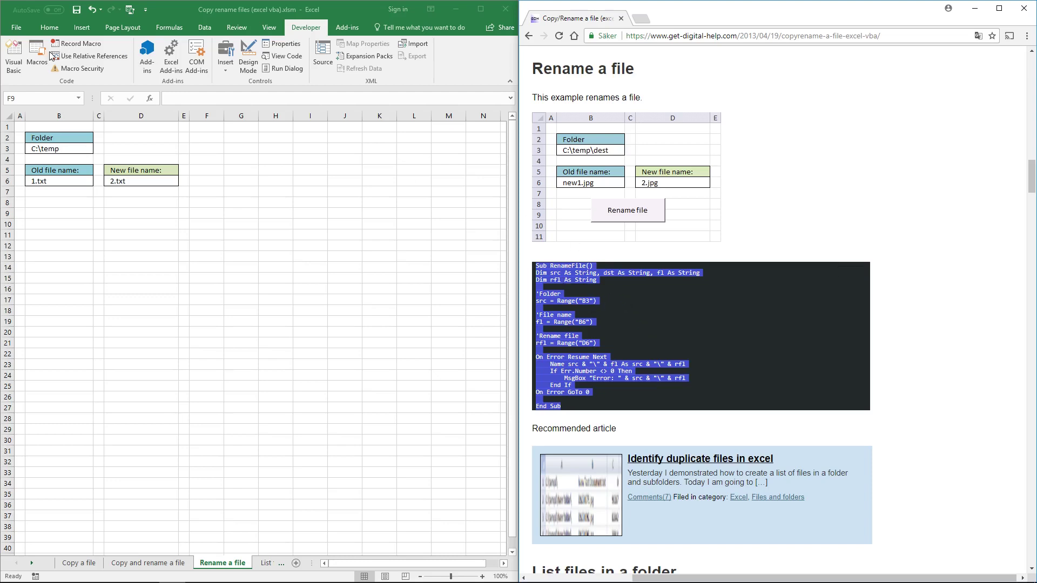
{"action": "left_click", "coordinate": [14, 57]}
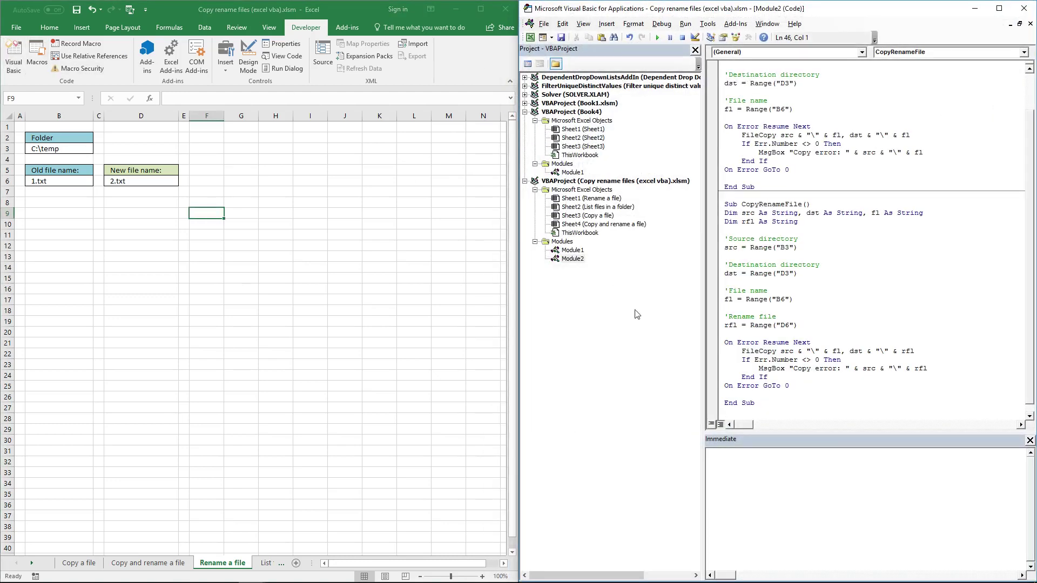
{"action": "scroll", "coordinate": [813, 330], "scroll_direction": "down", "scroll_amount": 1}
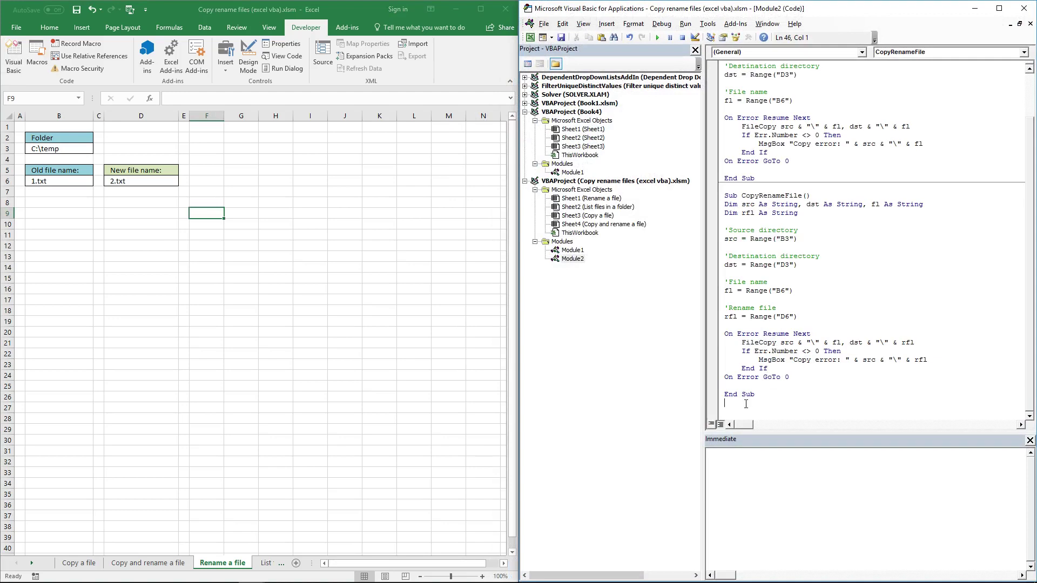
{"action": "key", "text": "ctrl+v"}
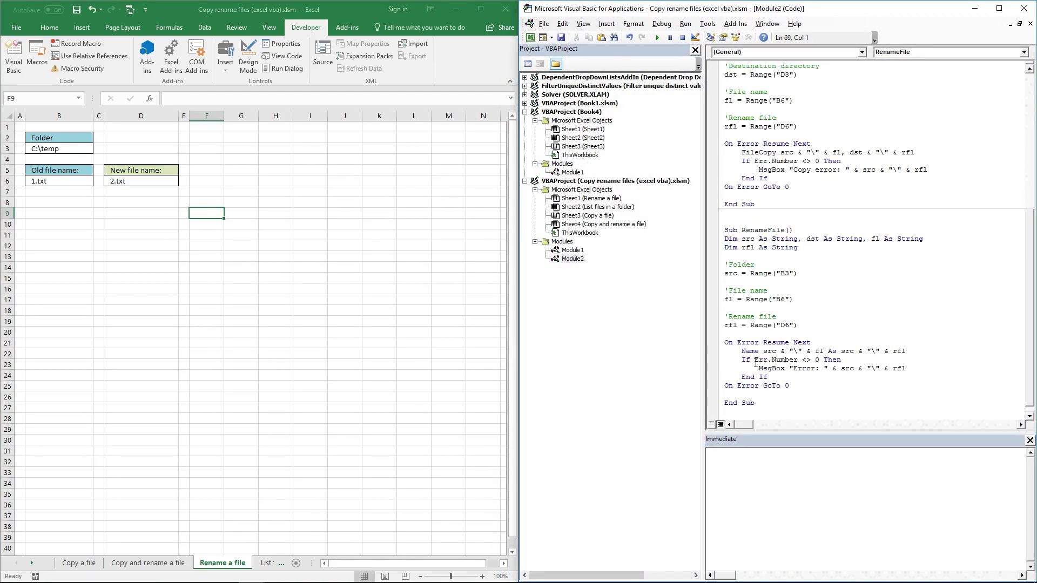
{"action": "double_click", "coordinate": [764, 229]}
{"action": "left_click", "coordinate": [779, 218]}
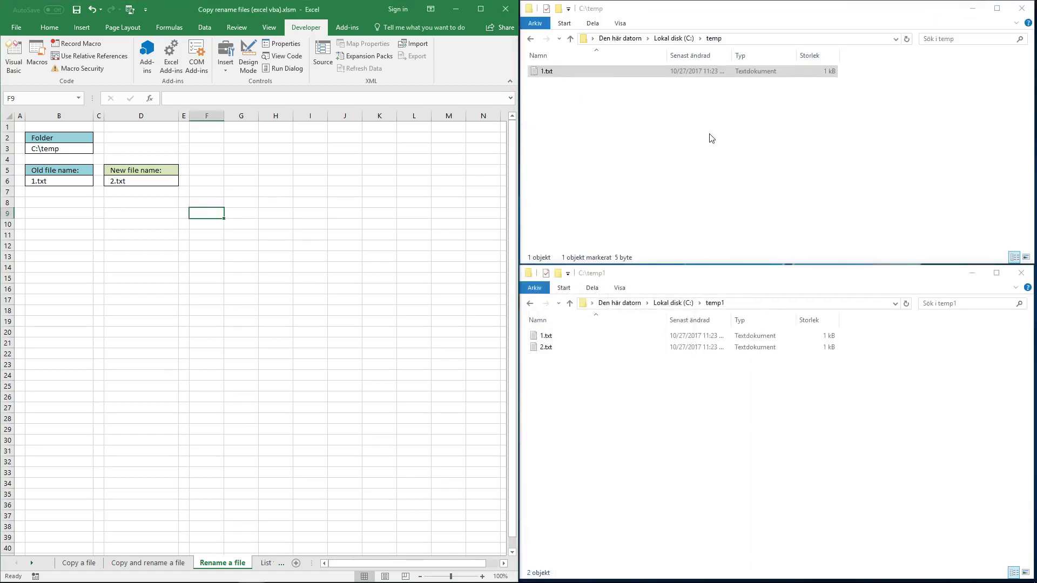
- Check the old file name in B6 and the new name in D6 beside the C:\temp window
{"action": "left_click", "coordinate": [712, 138]}
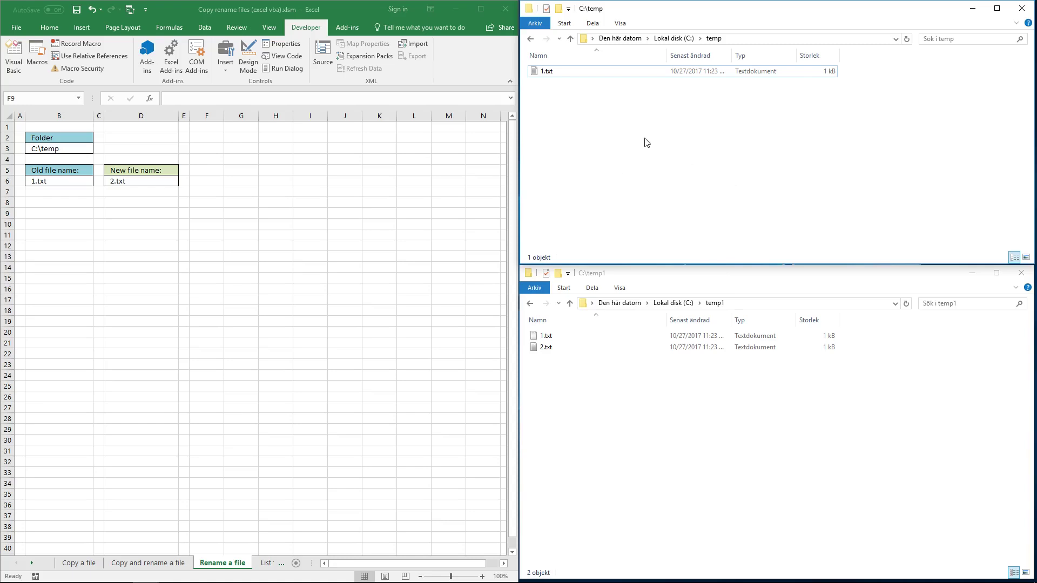
{"action": "left_click", "coordinate": [58, 187]}
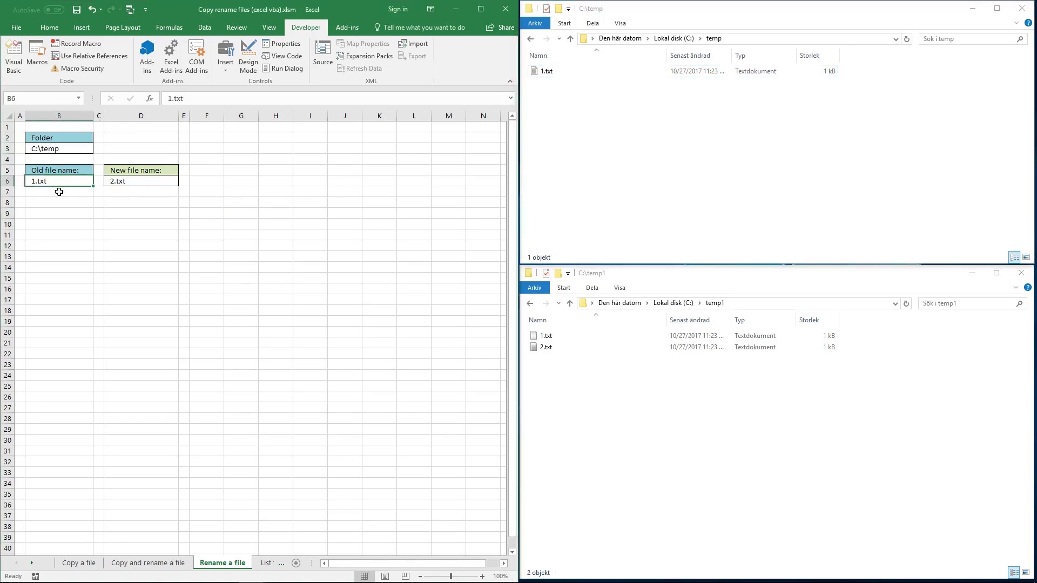
{"action": "left_click", "coordinate": [136, 181]}
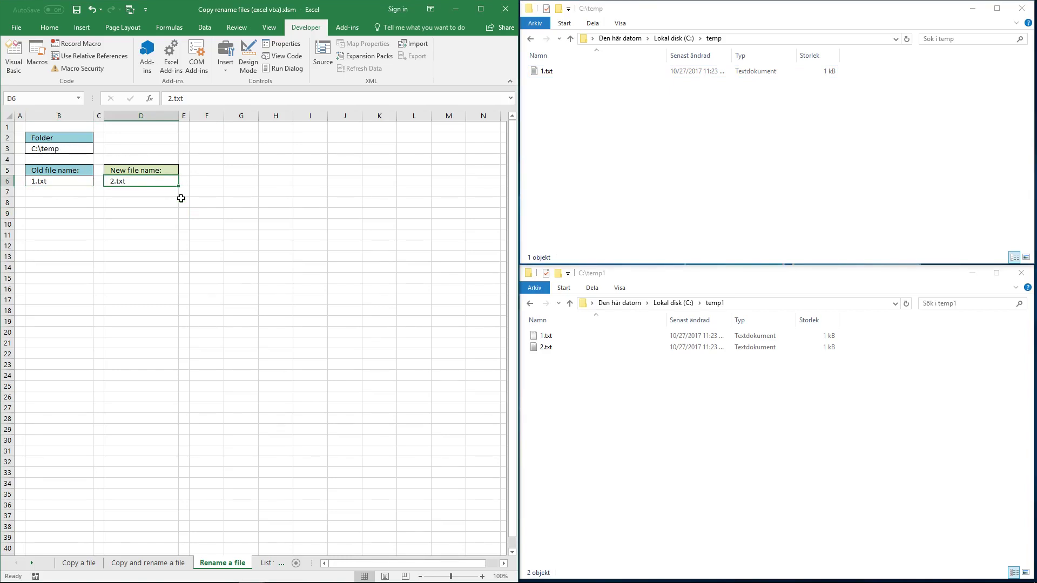
- Run the RenameFile macro and confirm 2.txt now appears in C:\temp
{"action": "left_click", "coordinate": [37, 61]}
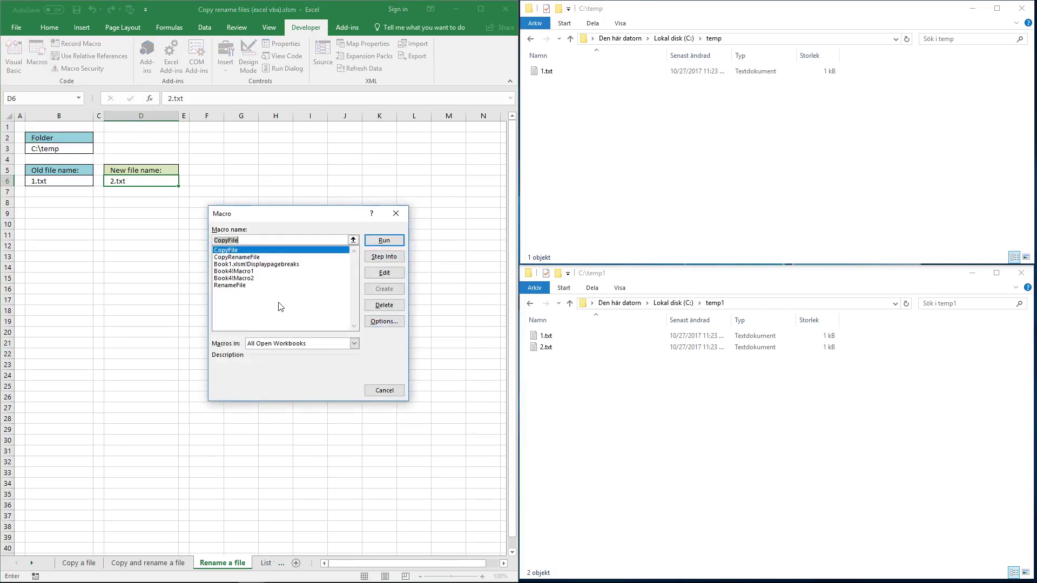
{"action": "left_click", "coordinate": [236, 286]}
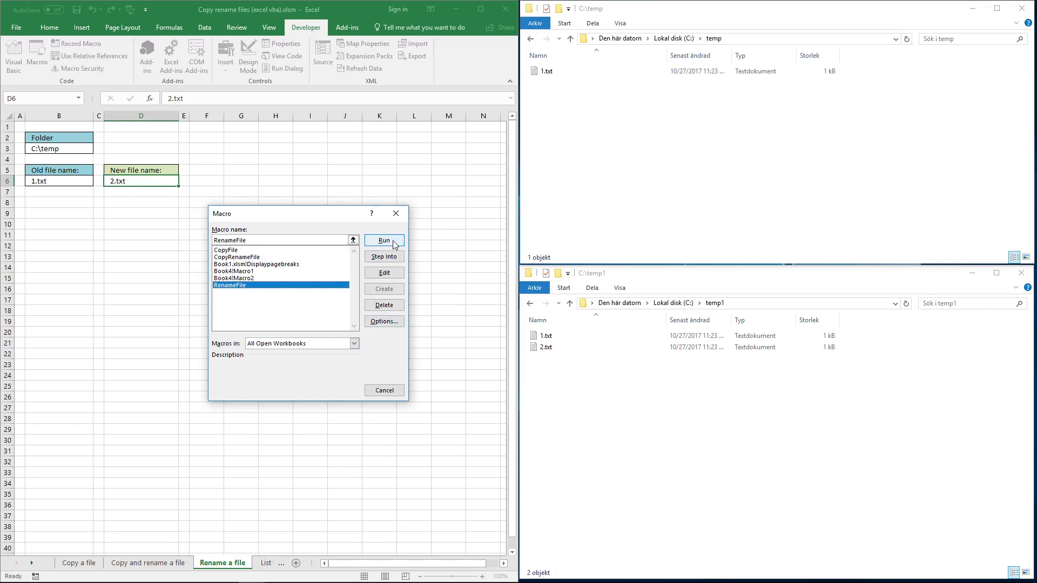
{"action": "left_click", "coordinate": [393, 244]}
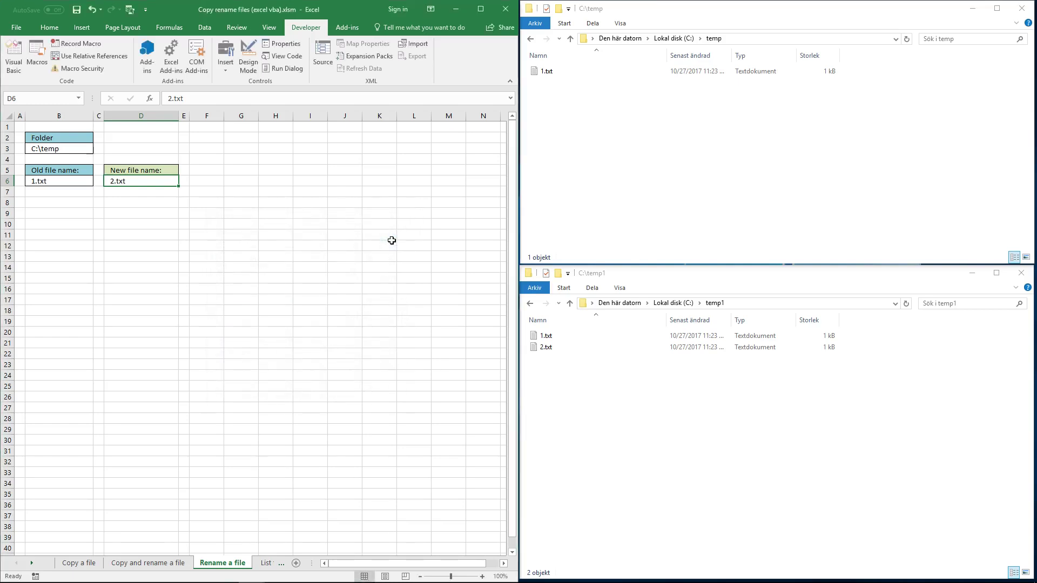
{"action": "left_click", "coordinate": [549, 75]}
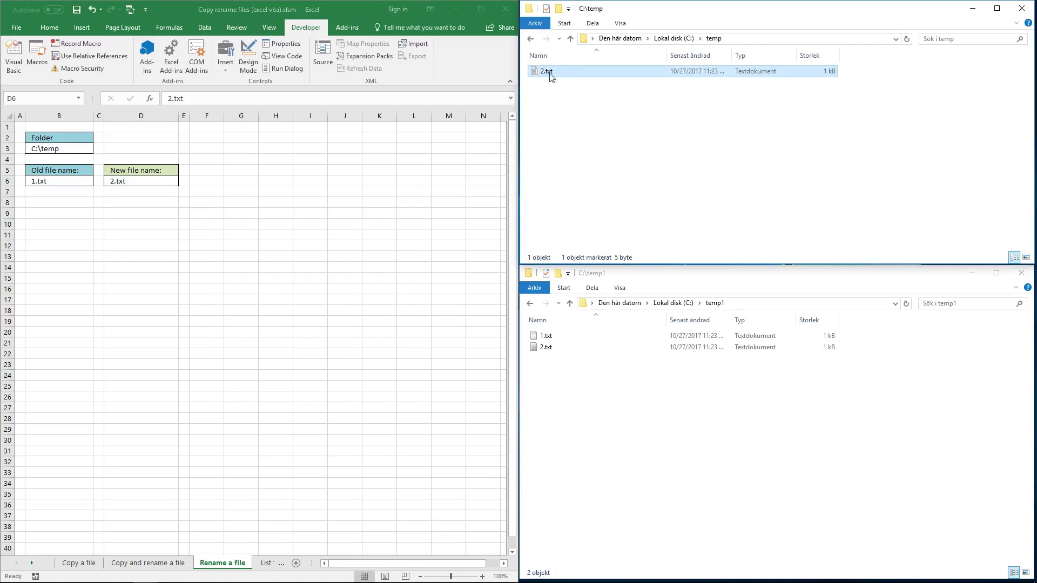
{"action": "left_click", "coordinate": [561, 175]}
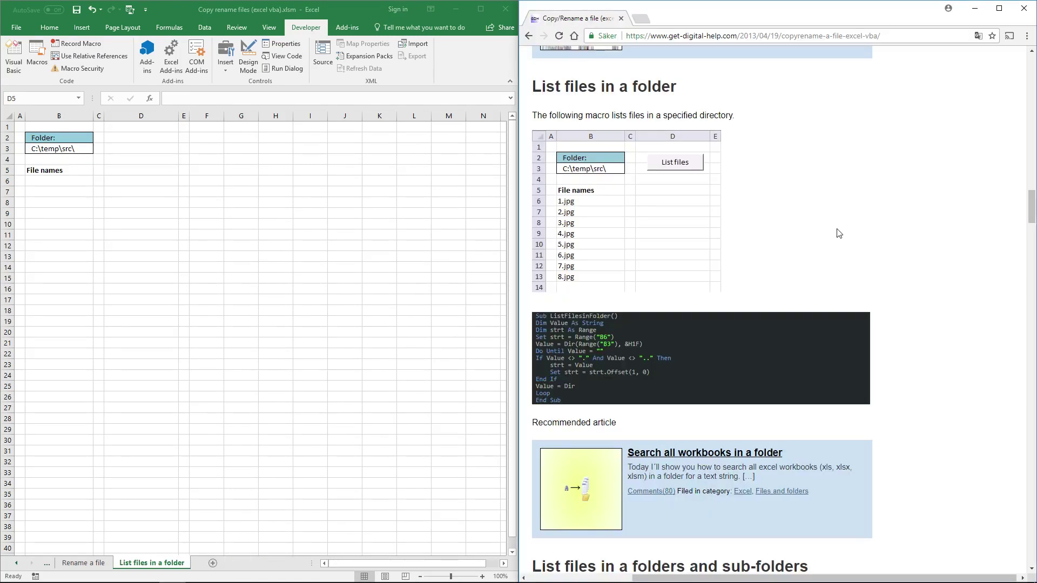
- Copy the ListFilesInFolder code from the article and paste it below the last macro in Module2
{"action": "mouse_move", "coordinate": [729, 383]}
{"action": "left_click_drag", "start_coordinate": [537, 316], "coordinate": [580, 405]}
{"action": "key", "text": "ctrl+c"}
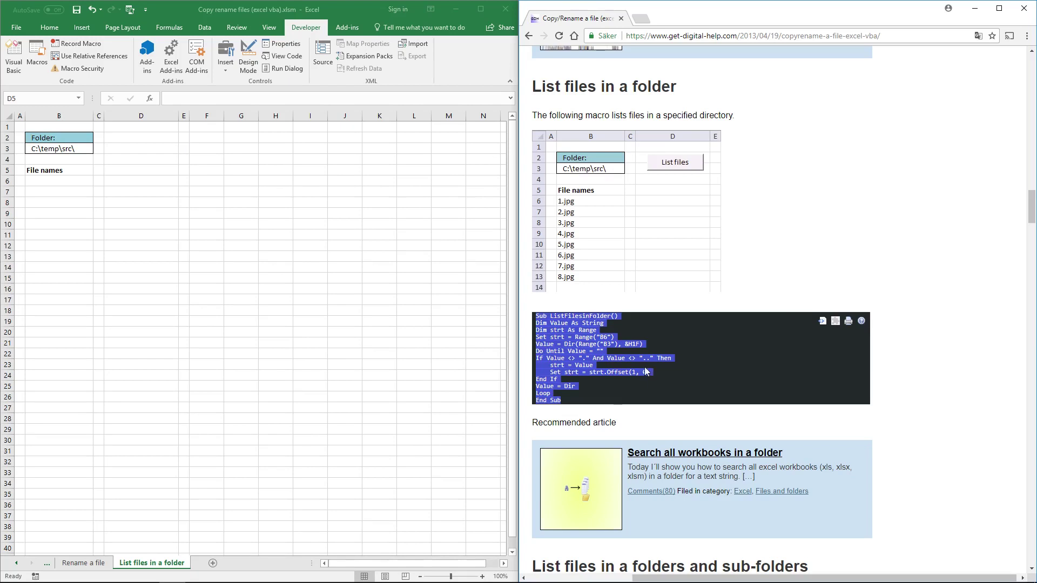
{"action": "left_click", "coordinate": [14, 51]}
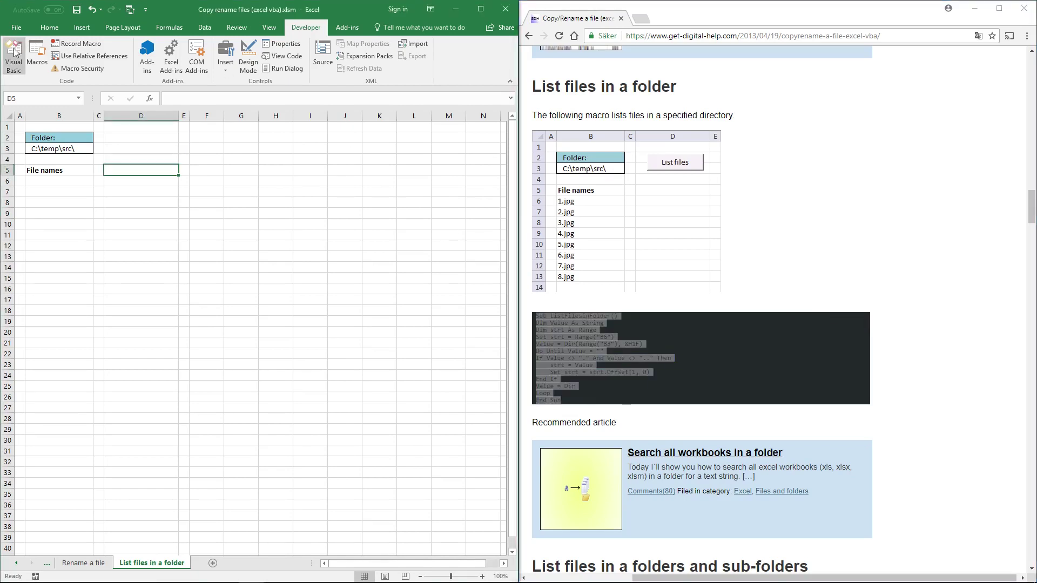
{"action": "left_click", "coordinate": [781, 410]}
{"action": "key", "text": "Return"}
{"action": "key", "text": "Return"}
{"action": "key", "text": "ctrl+v"}
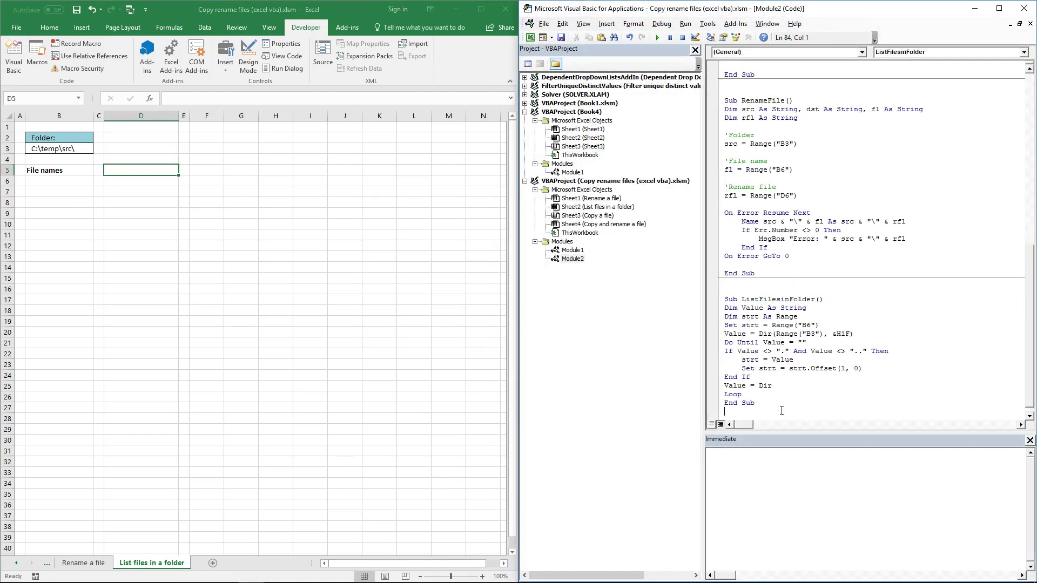
- Check the pasted ListFilesinFolder macro name, then hide the editor and browser windows
{"action": "double_click", "coordinate": [767, 299]}
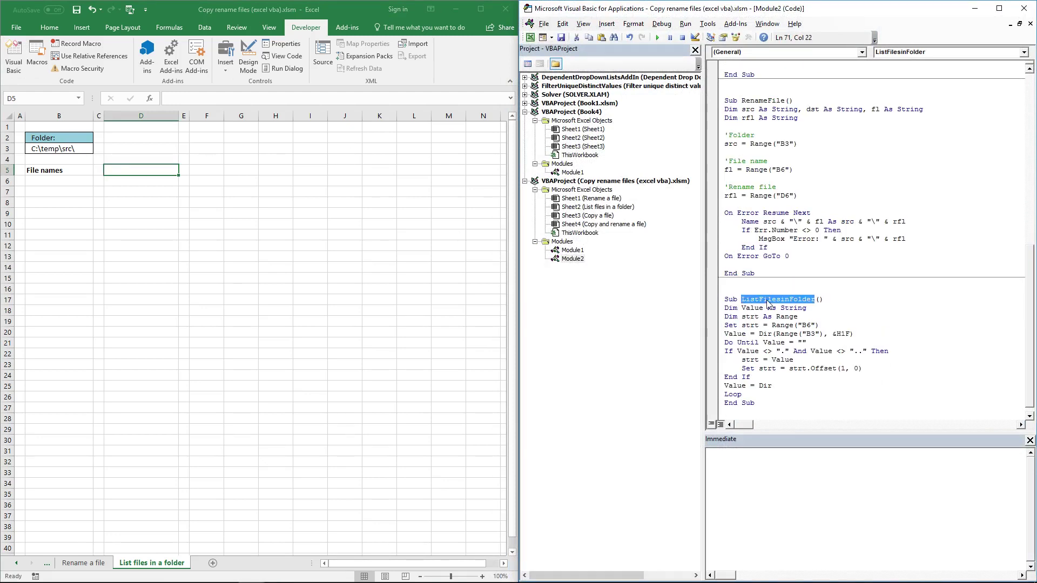
{"action": "left_click", "coordinate": [803, 344]}
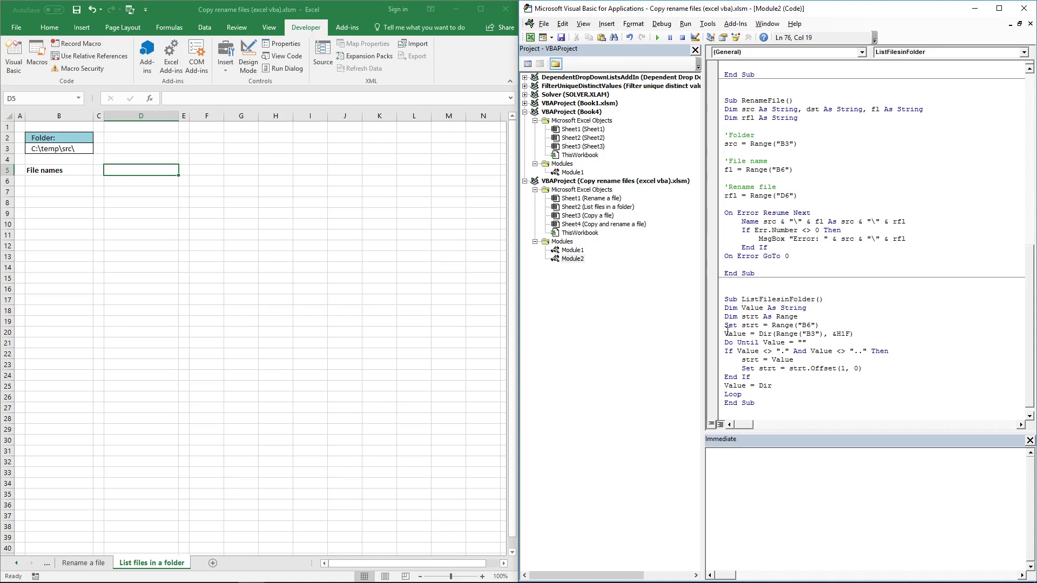
{"action": "left_click", "coordinate": [975, 10]}
{"action": "left_click", "coordinate": [975, 9]}
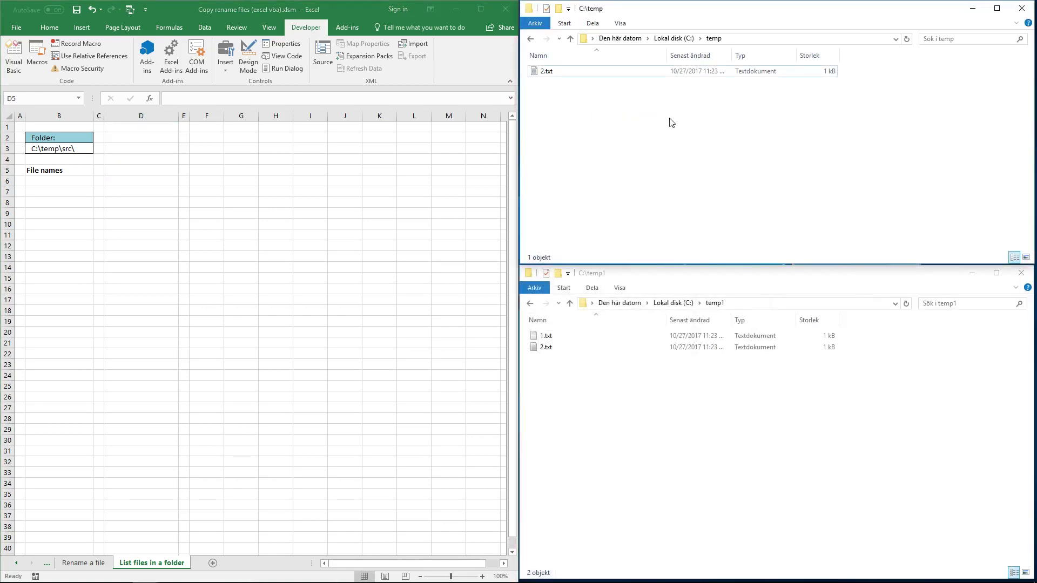
- Shorten the folder path in B3 from C:\temp\src\ to C:\temp
{"action": "key", "text": "alt+Tab"}
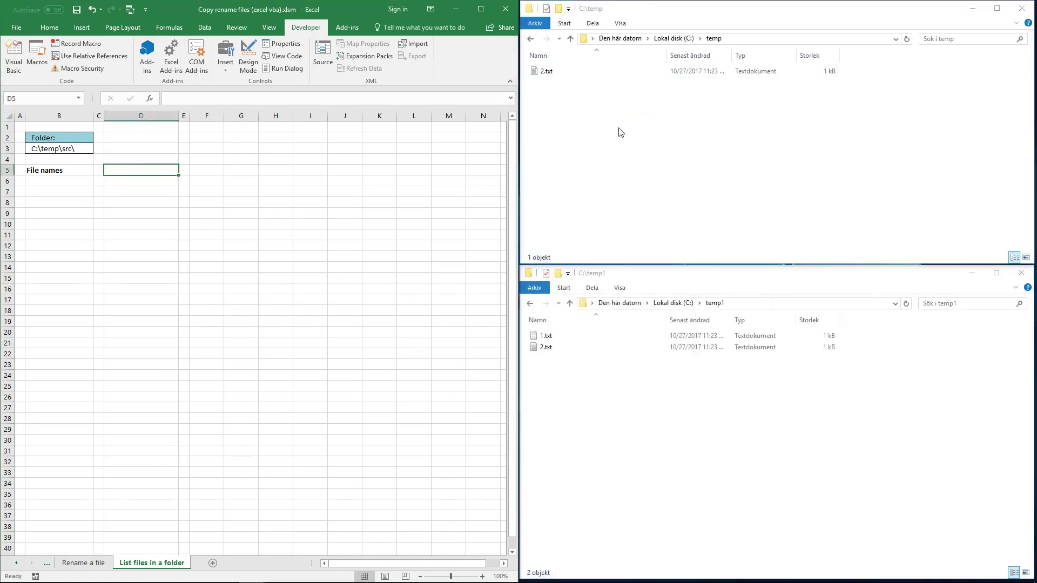
{"action": "left_click", "coordinate": [679, 118]}
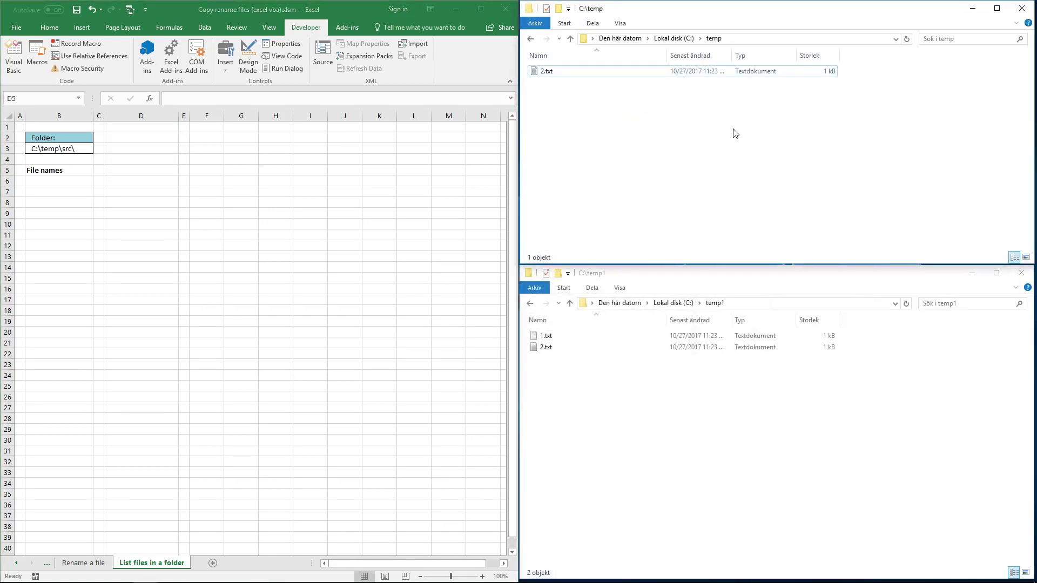
{"action": "left_click", "coordinate": [69, 145]}
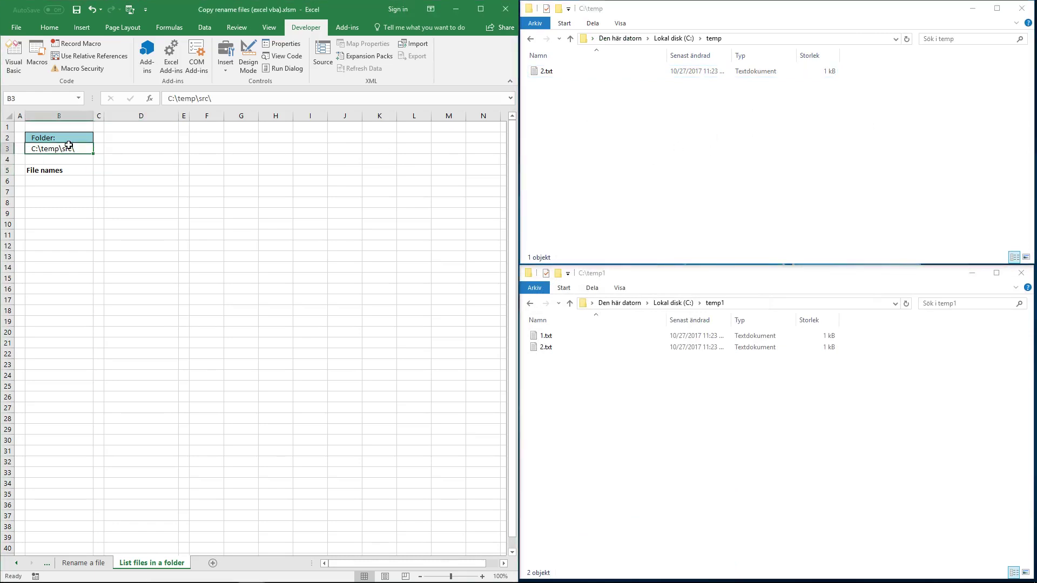
{"action": "left_click_drag", "start_coordinate": [197, 99], "coordinate": [232, 97]}
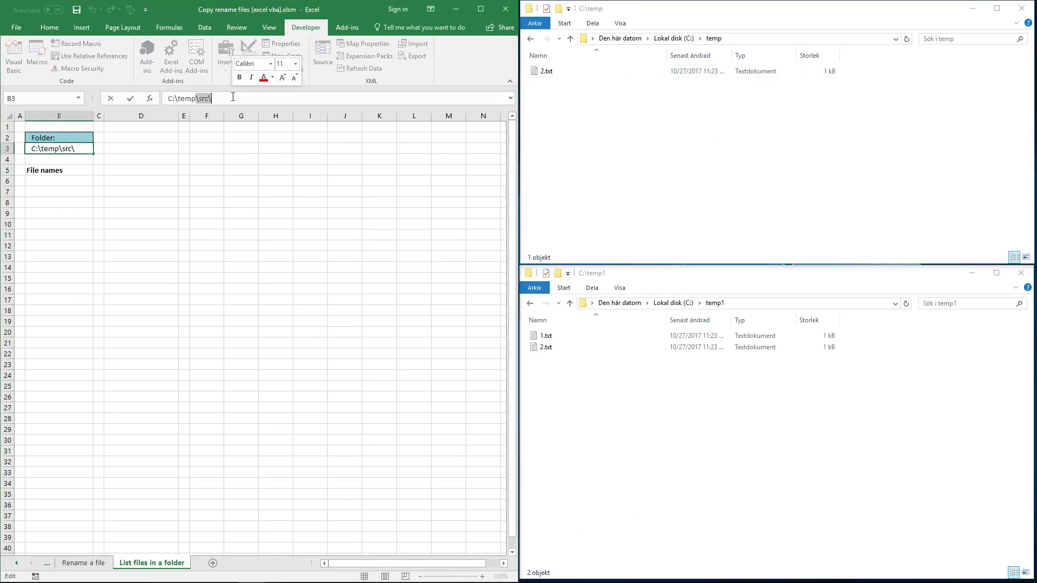
{"action": "key", "text": "BackSpace"}
{"action": "key", "text": "Return"}
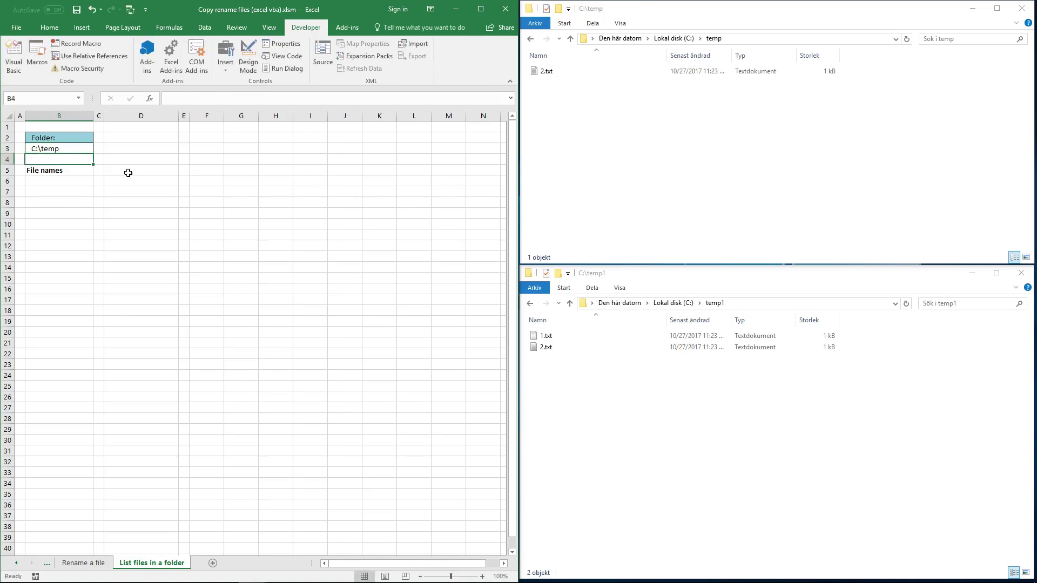
{"action": "left_click", "coordinate": [73, 149]}
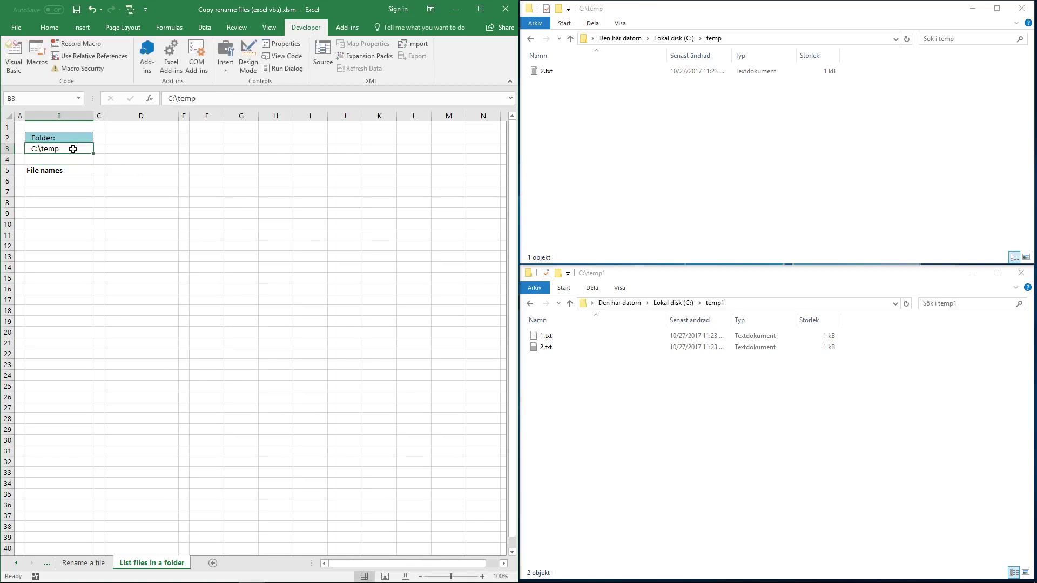
- Run the ListFilesinFolder macro on the C:\temp folder
{"action": "left_click", "coordinate": [128, 169]}
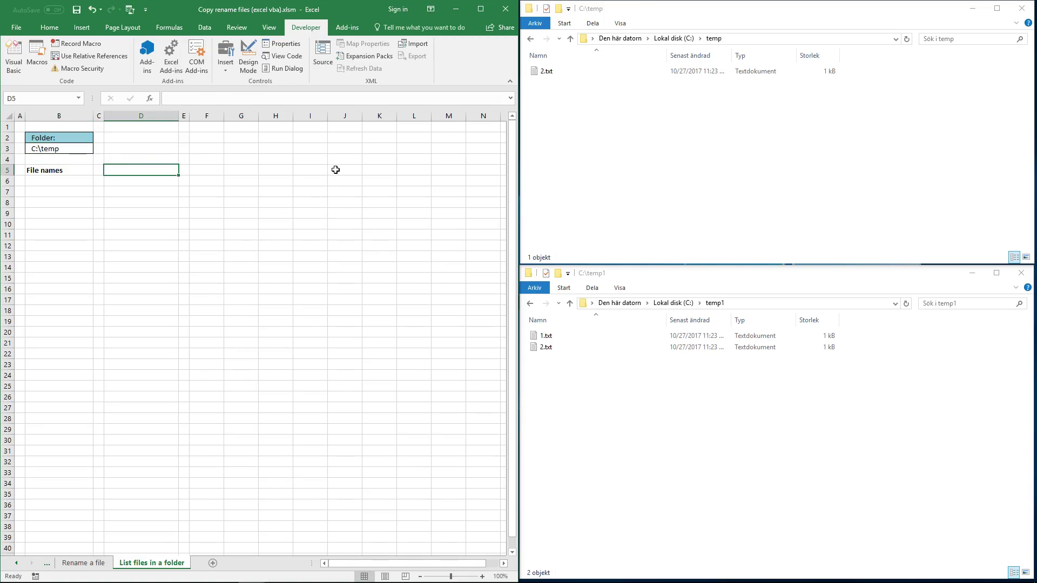
{"action": "left_click", "coordinate": [37, 63]}
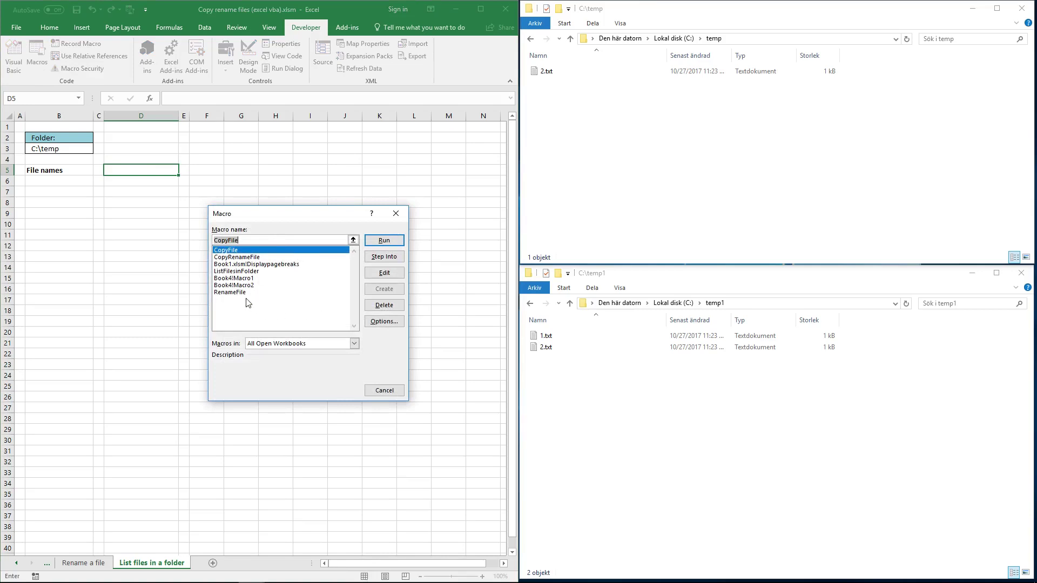
{"action": "left_click", "coordinate": [236, 271]}
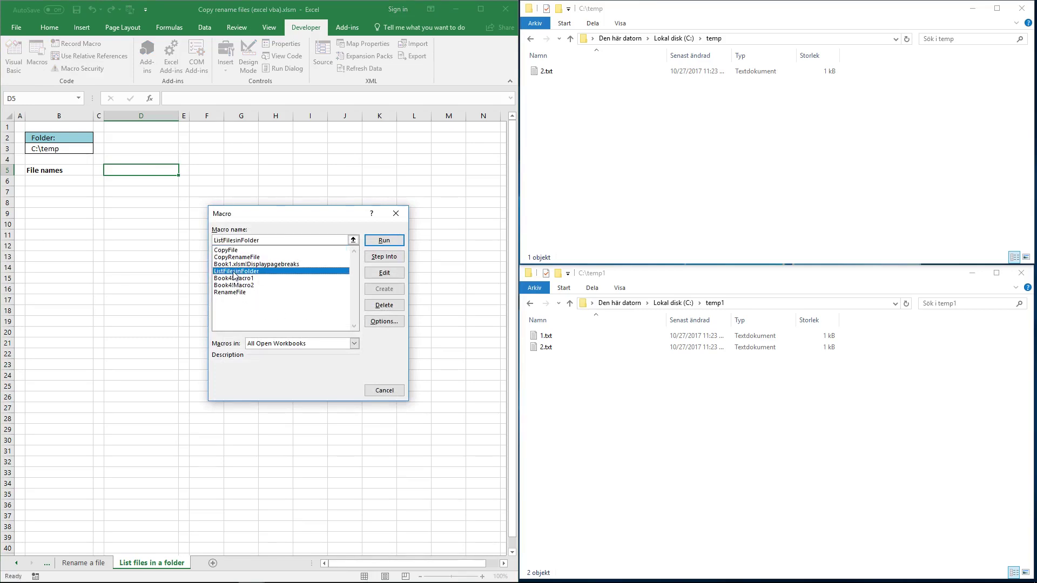
{"action": "left_click", "coordinate": [384, 240]}
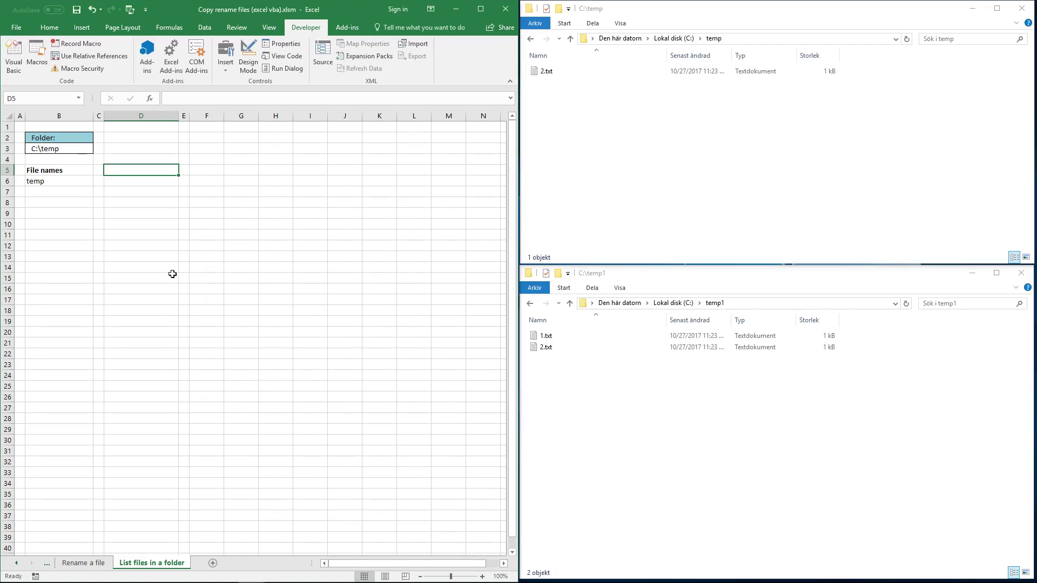
- Add a trailing backslash so B3 reads C:\temp\
{"action": "left_click", "coordinate": [78, 146]}
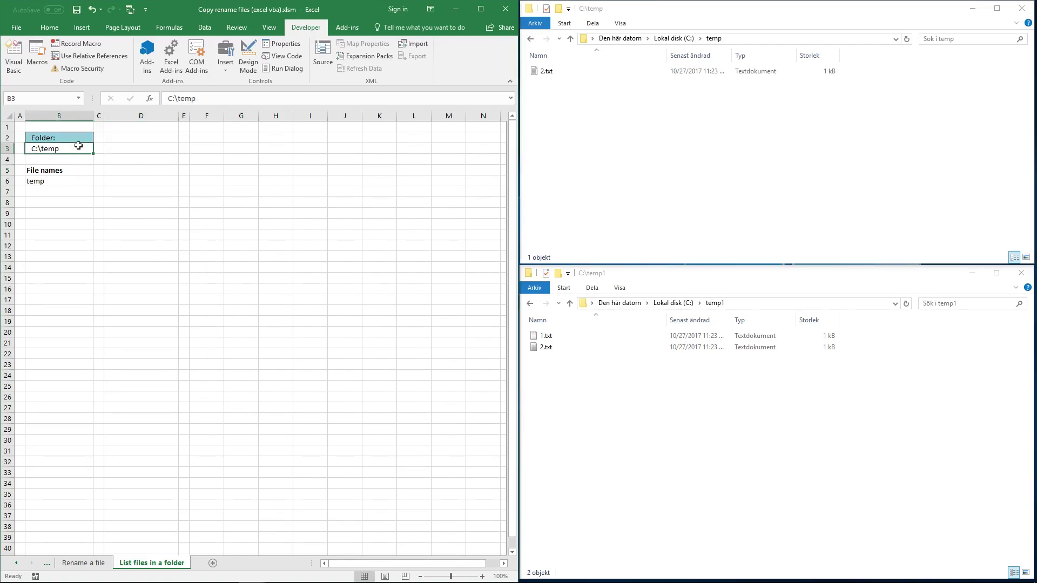
{"action": "type", "text": "\\"}
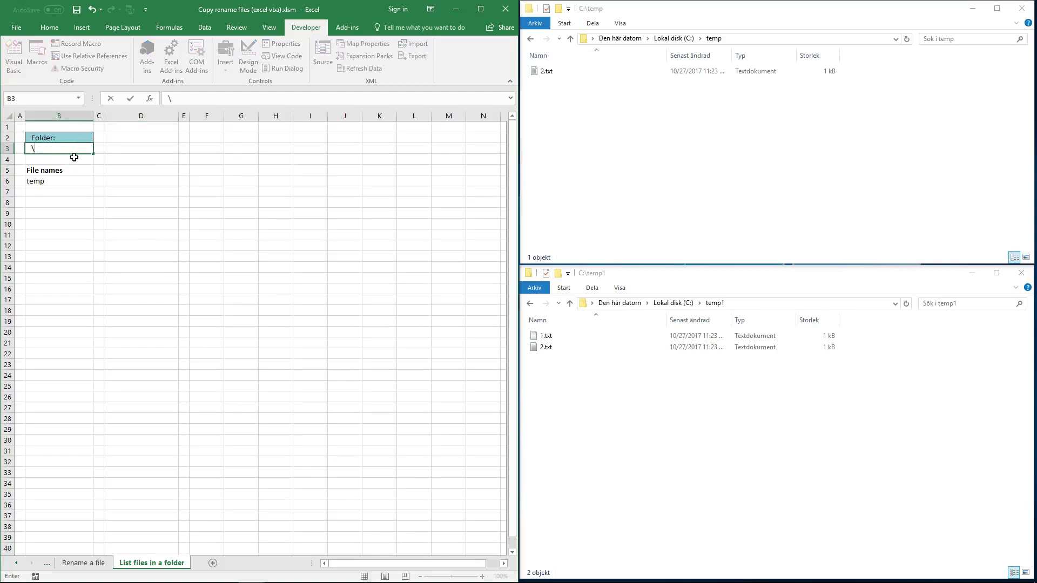
{"action": "key", "text": "Escape"}
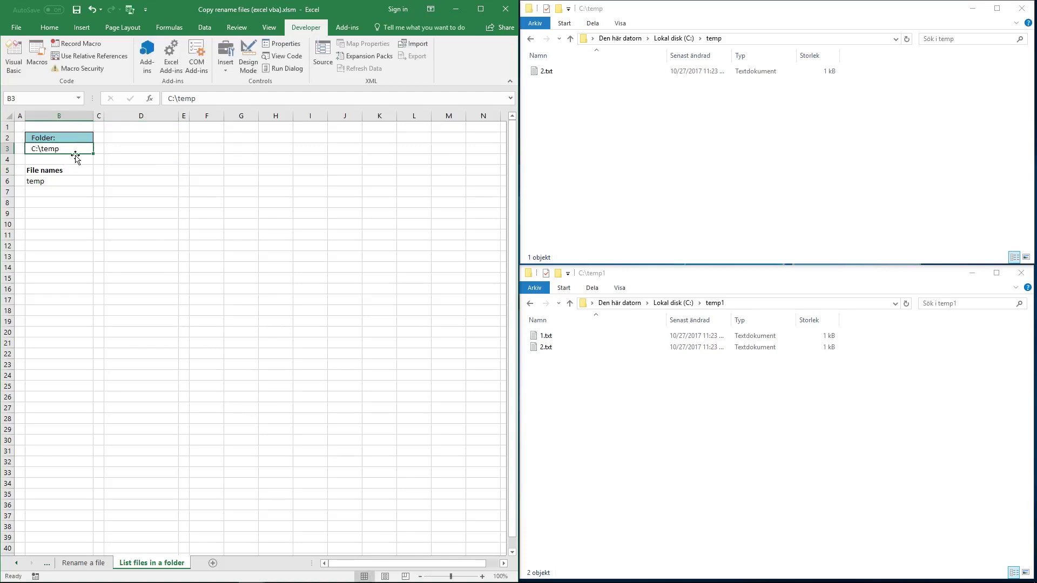
{"action": "key", "text": "F2"}
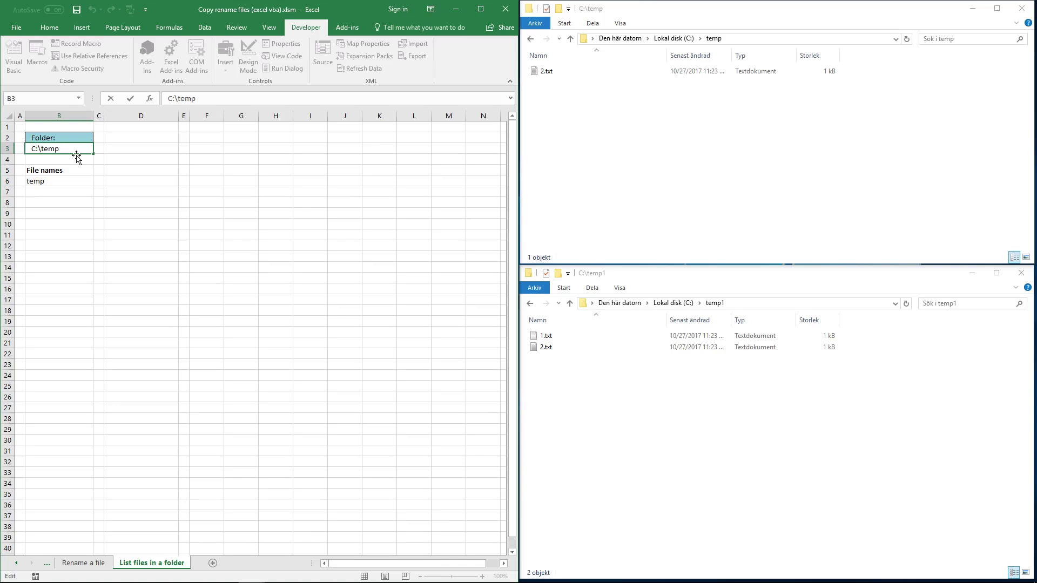
{"action": "left_click", "coordinate": [109, 180]}
- Clear 'temp' from B6, rerun ListFilesinFolder, and compare with 2.txt in C:\temp
{"action": "left_click", "coordinate": [62, 179]}
{"action": "key", "text": "BackSpace"}
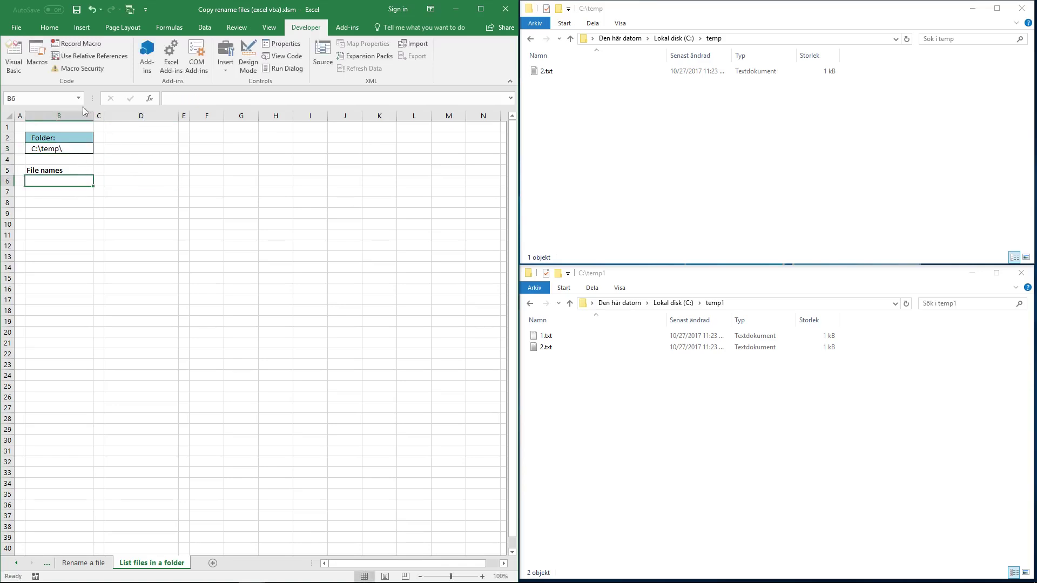
{"action": "left_click", "coordinate": [36, 54]}
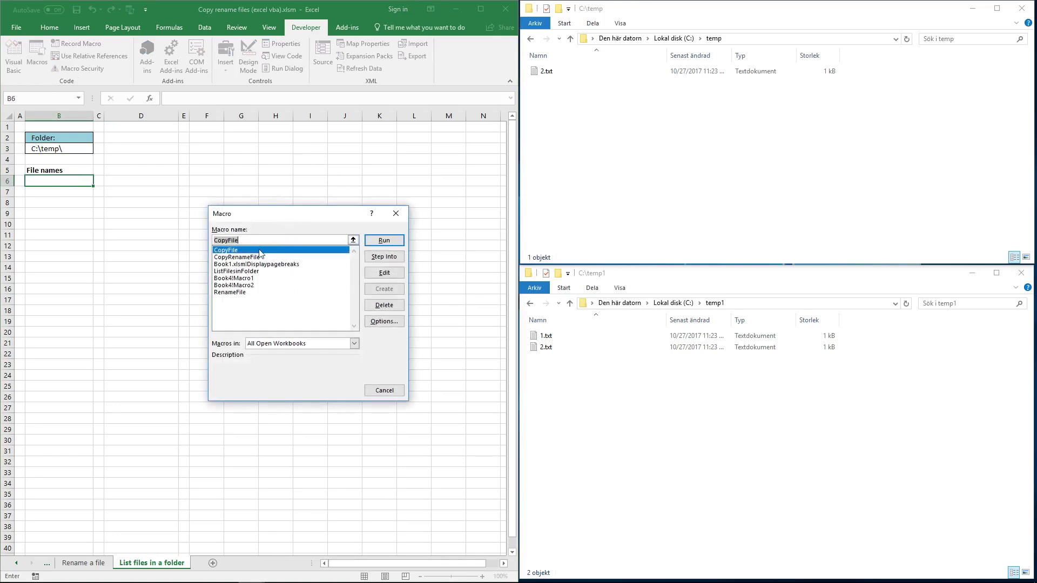
{"action": "double_click", "coordinate": [246, 270]}
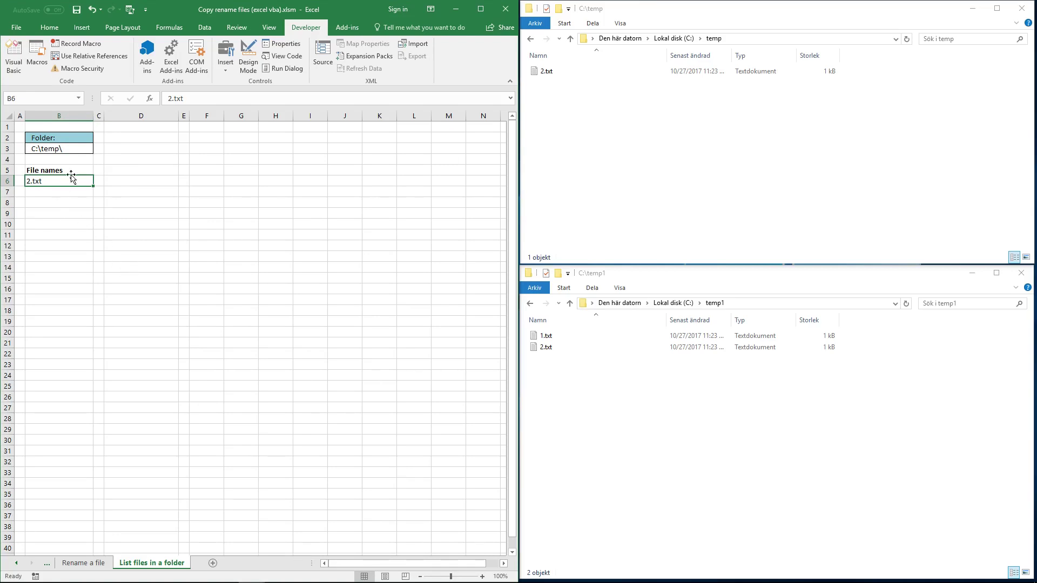
{"action": "left_click", "coordinate": [572, 114]}
{"action": "left_click", "coordinate": [538, 75]}
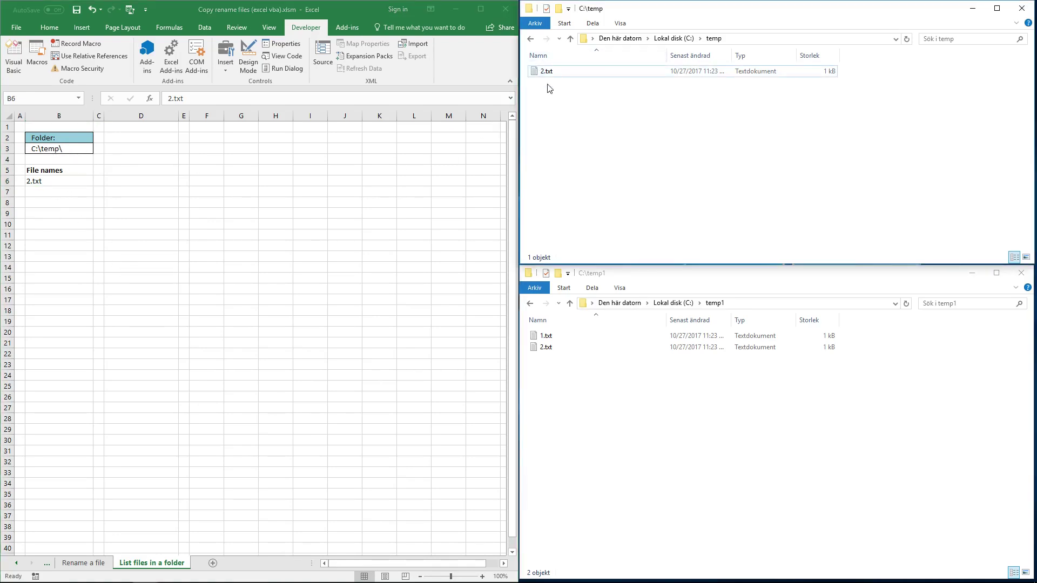
- Change the folder path in B3 to C:\temp1\
{"action": "left_click", "coordinate": [54, 184]}
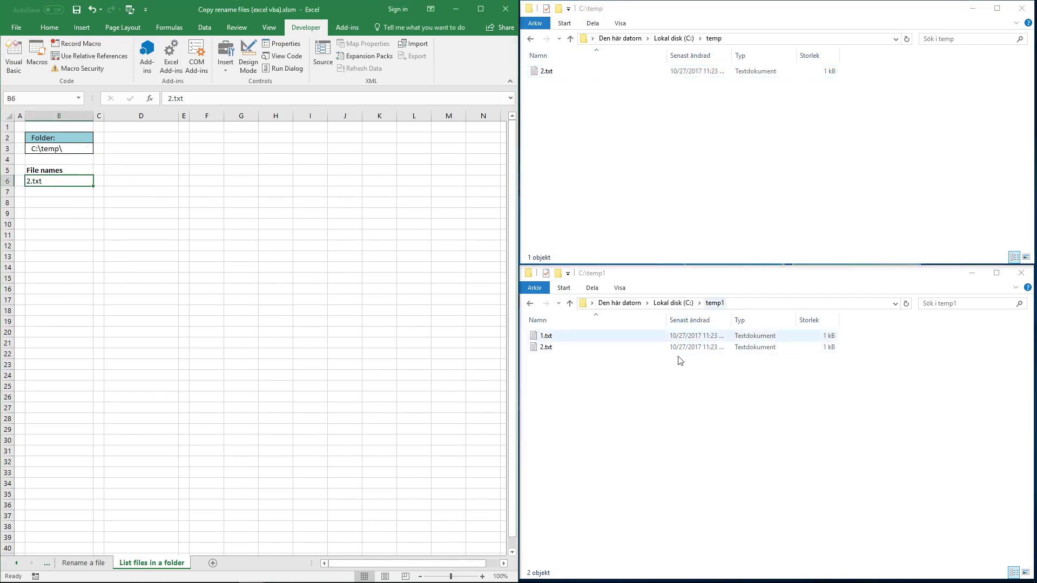
{"action": "left_click", "coordinate": [61, 150]}
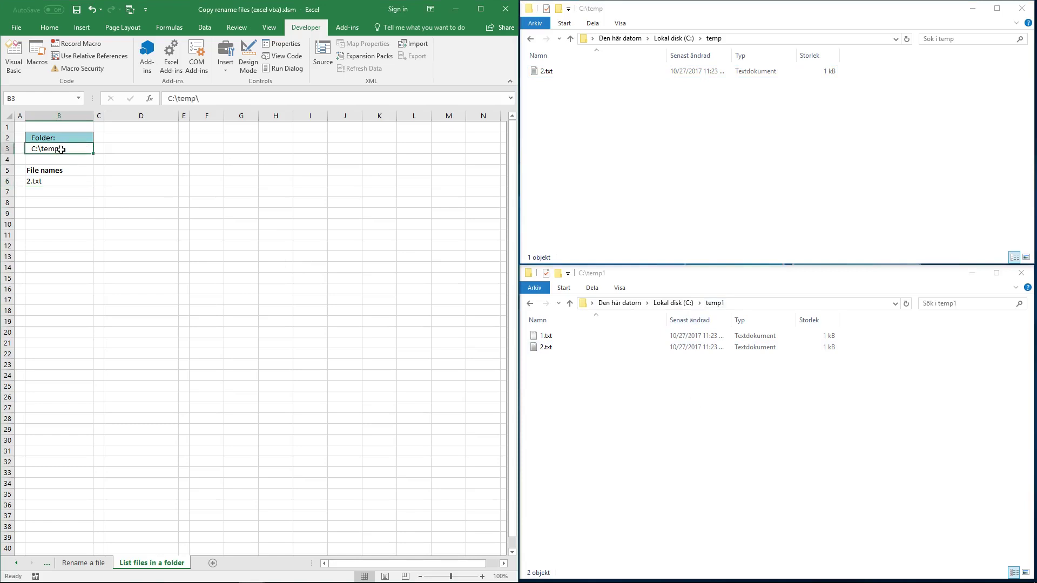
{"action": "left_click", "coordinate": [196, 99]}
{"action": "type", "text": "1"}
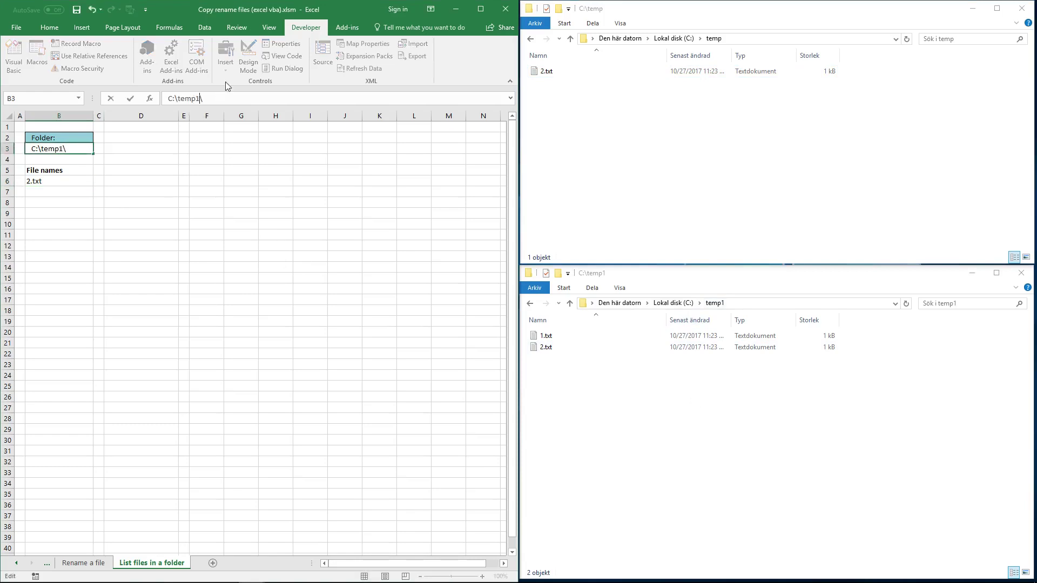
{"action": "key", "text": "Return"}
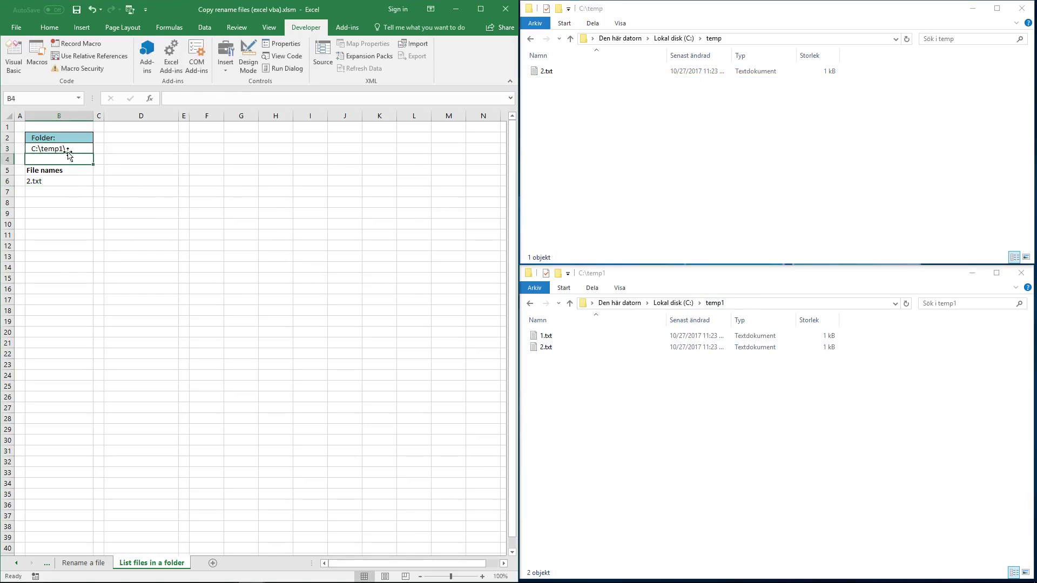
- Clear 2.txt from B6 and rerun ListFilesinFolder on C:\temp1\
{"action": "left_click", "coordinate": [60, 180]}
{"action": "key", "text": "Delete"}
{"action": "left_click", "coordinate": [118, 169]}
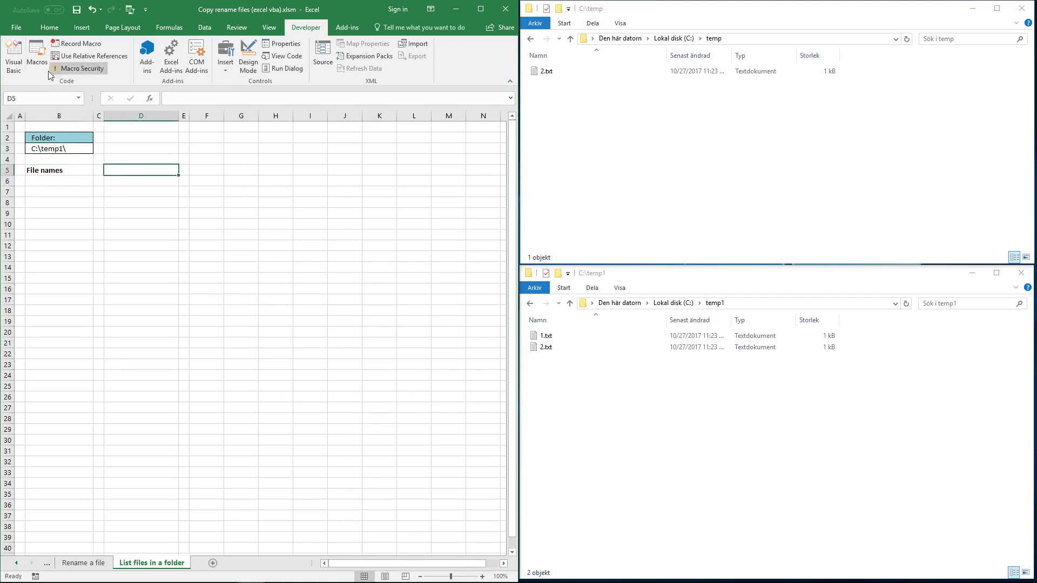
{"action": "left_click", "coordinate": [37, 59]}
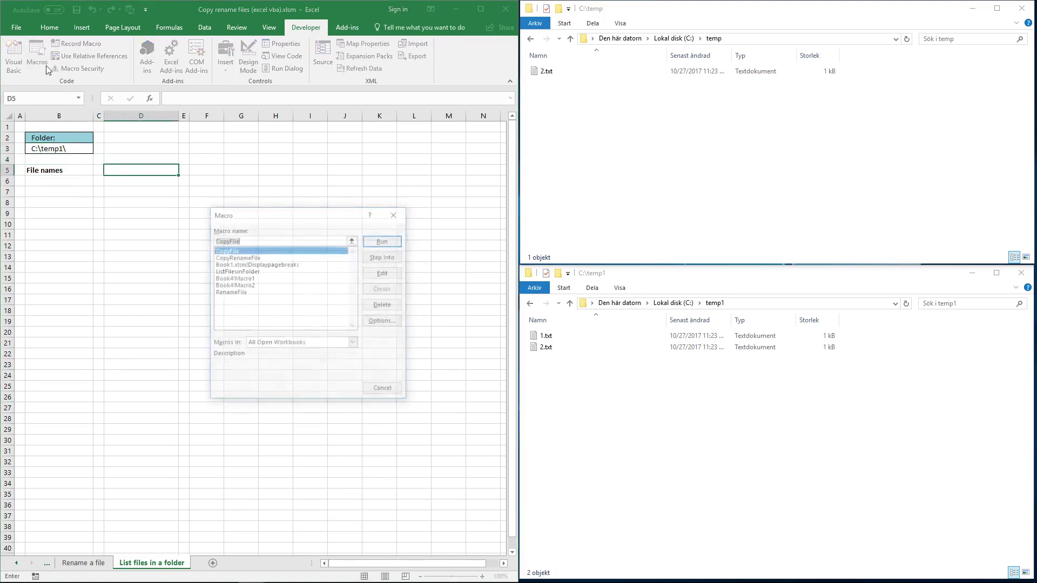
{"action": "double_click", "coordinate": [243, 272]}
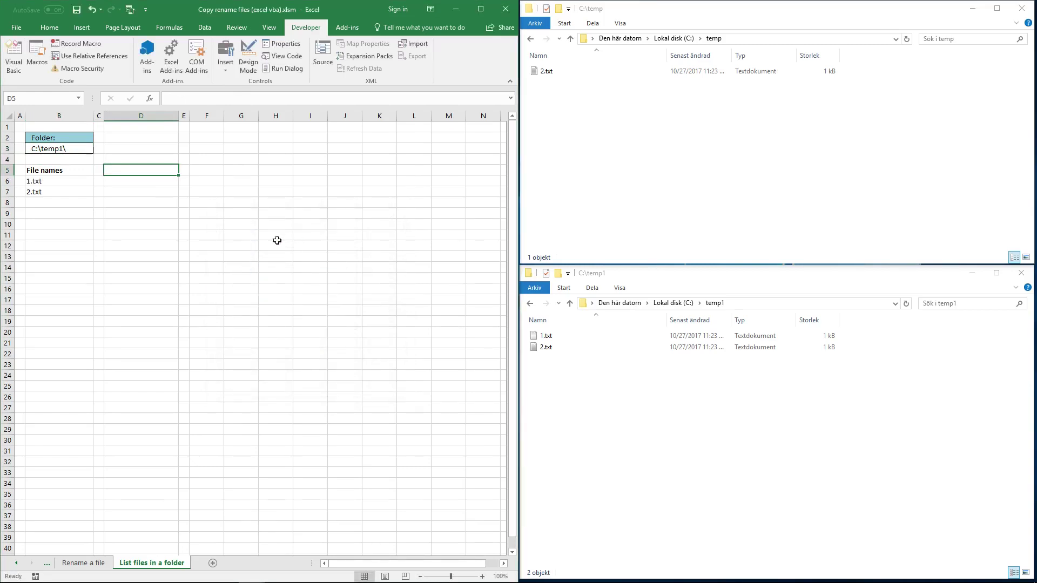